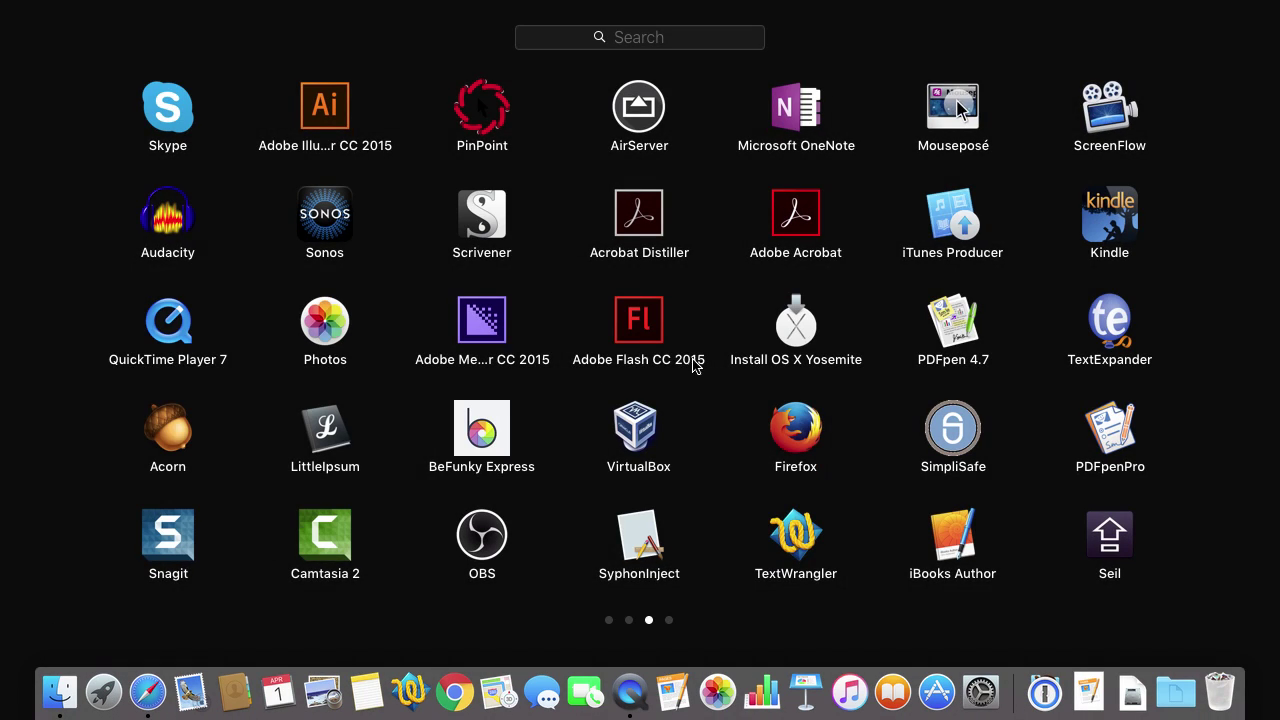
# Return Launchpad to its first page of apps, with Safari, Mail and Contacts.
pyautogui.hscroll(-5, 702, 405)
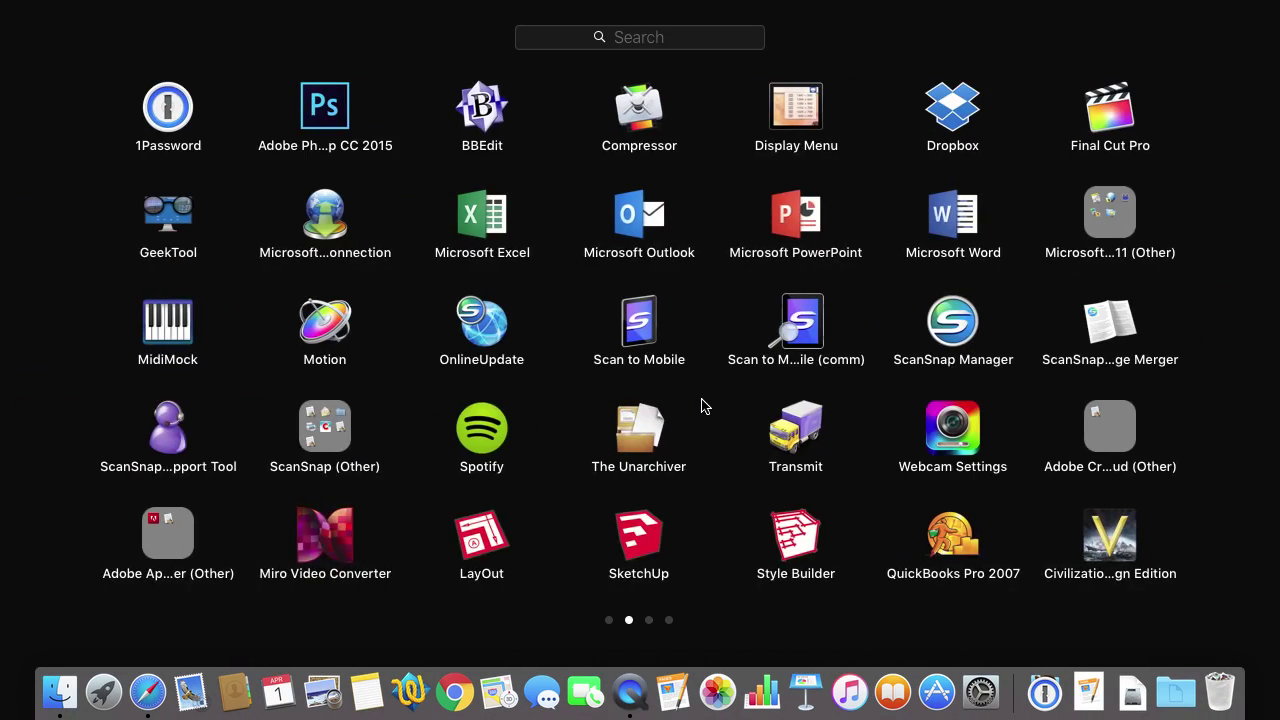
pyautogui.hscroll(-3, 702, 405)
pyautogui.click(629, 620)
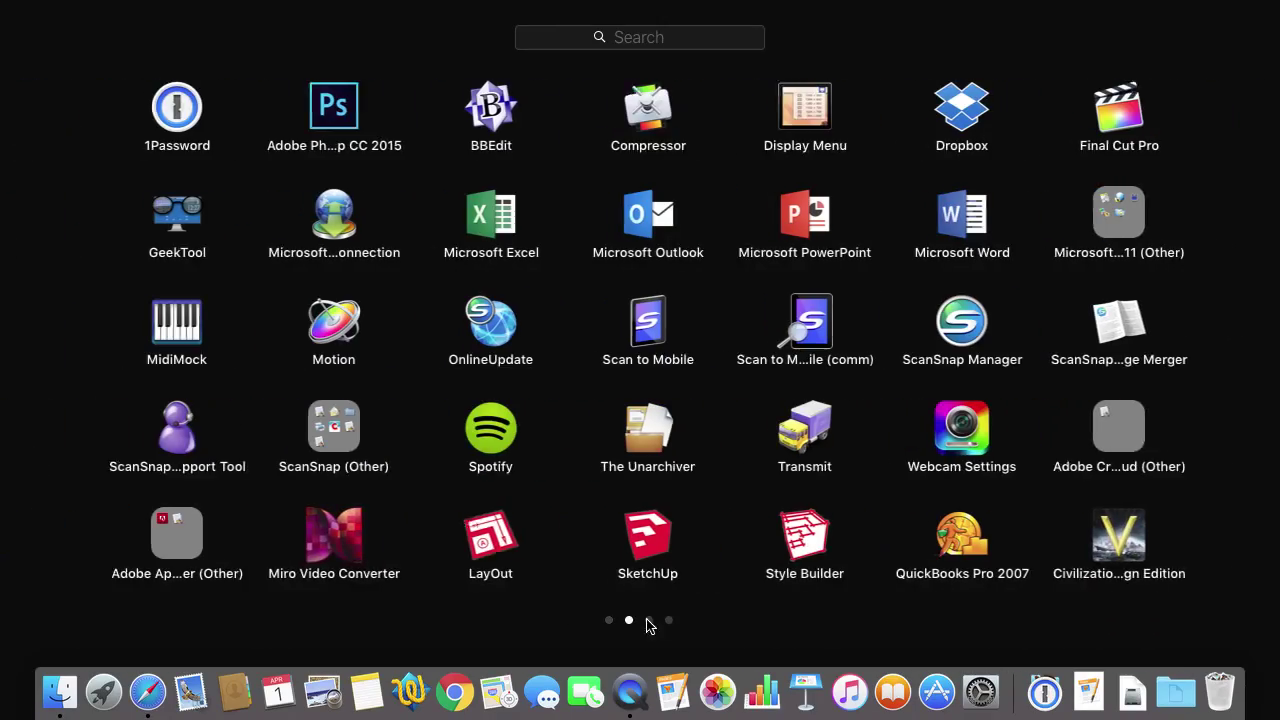
pyautogui.click(611, 621)
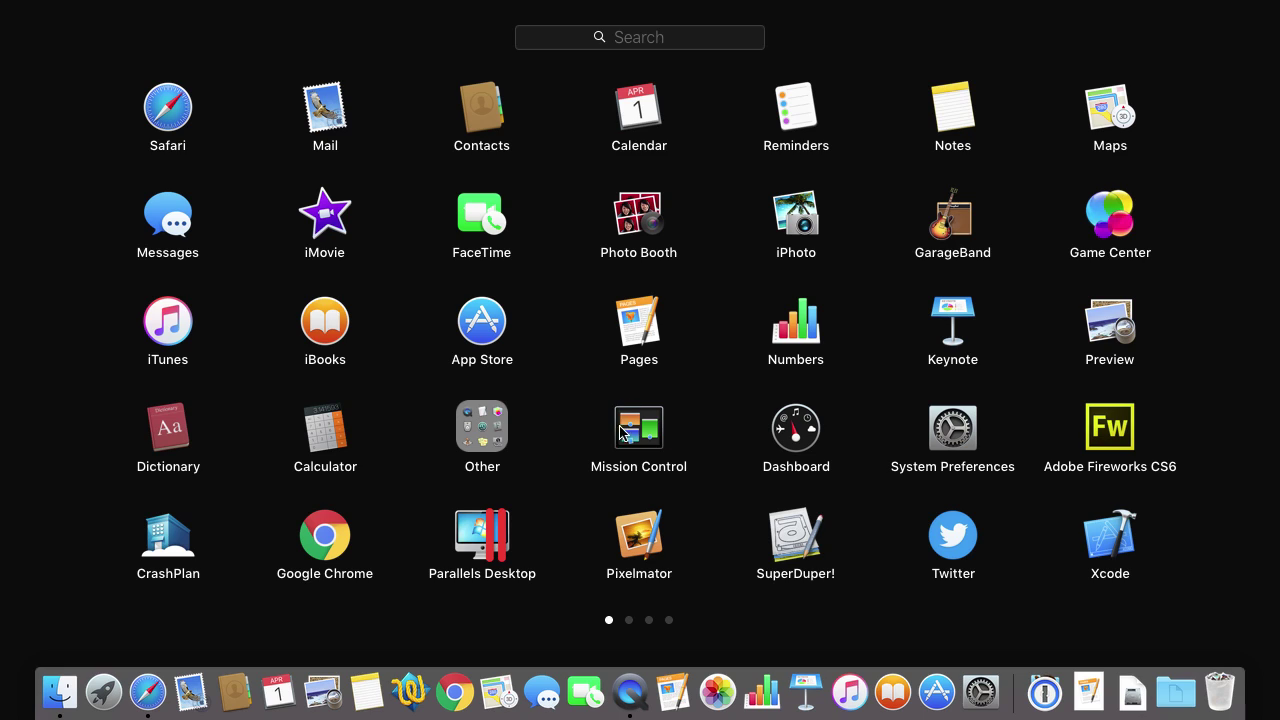
# Show the delete X marks on app icons across Launchpad pages, then exit to the Applications folder.
pyautogui.click(323, 430)
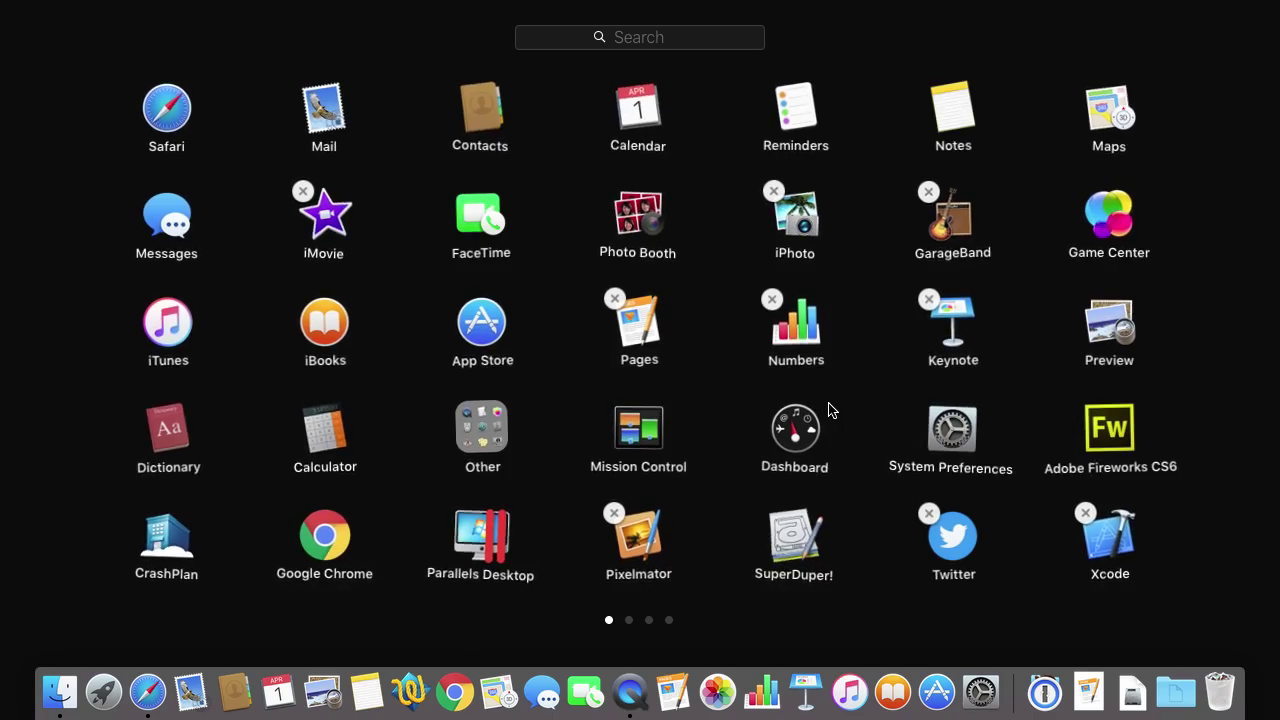
pyautogui.hscroll(5, 828, 410)
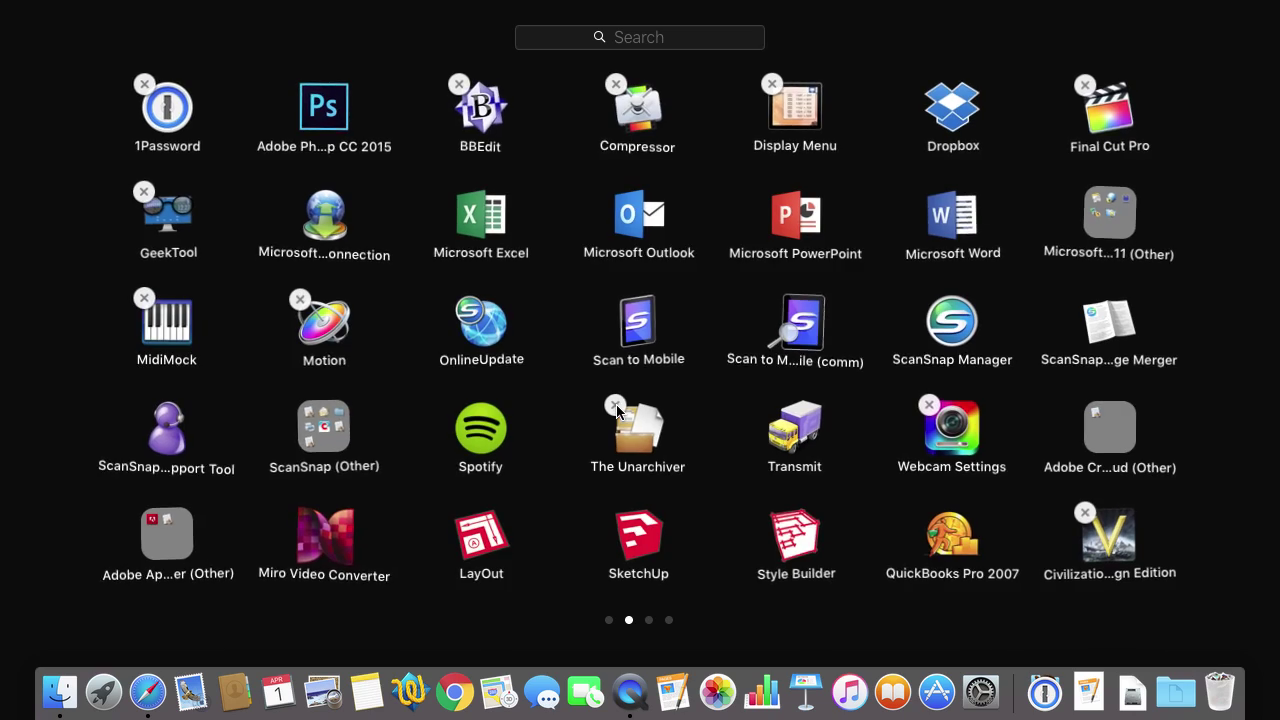
pyautogui.press('Escape')
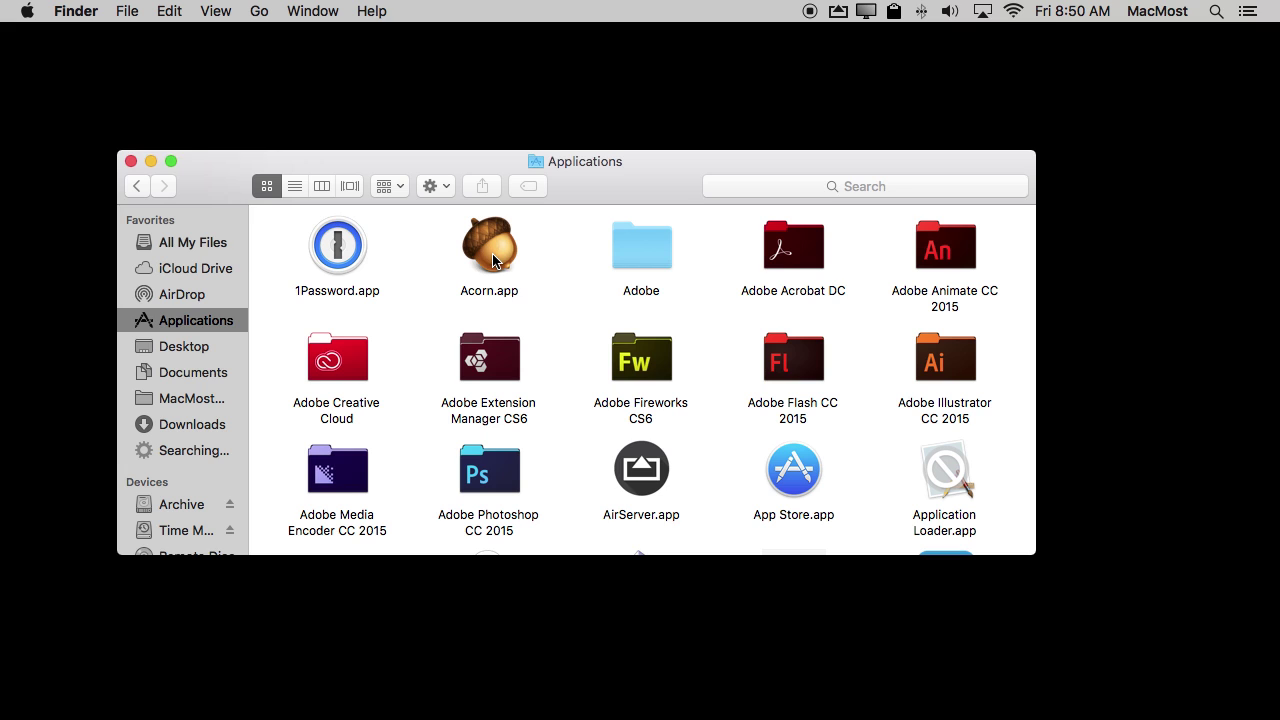
pyautogui.moveTo(492, 261)
pyautogui.mouseDown()
pyautogui.moveTo(1080, 698)
pyautogui.moveTo(1218, 712)
pyautogui.moveTo(460, 316)
pyautogui.moveTo(492, 260)
pyautogui.mouseUp()
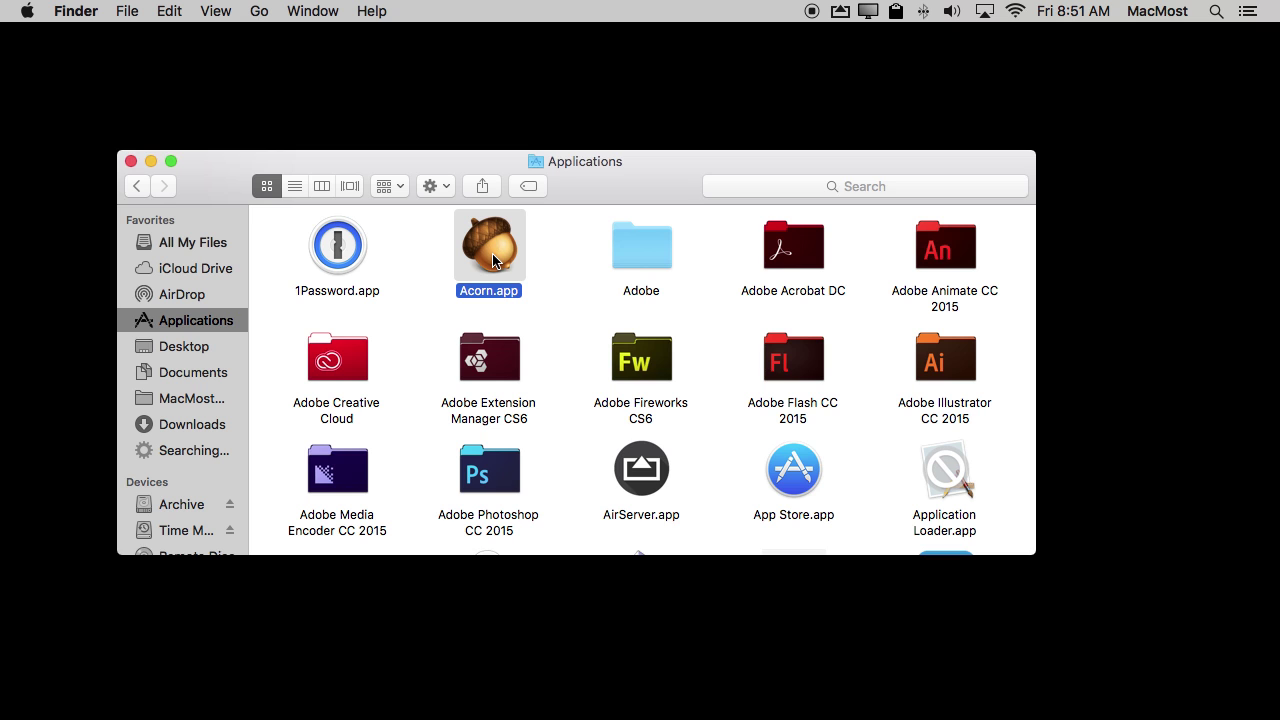
pyautogui.scroll(-1, 524, 489)
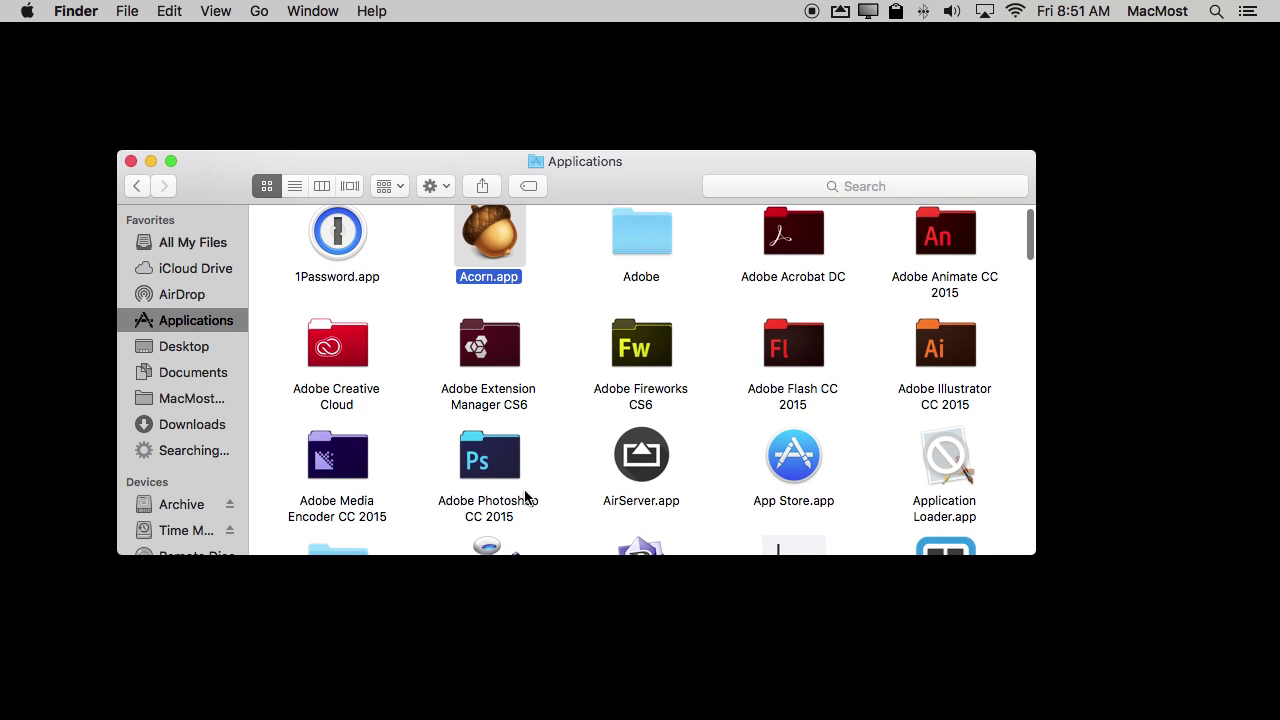
pyautogui.scroll(-20, 524, 490)
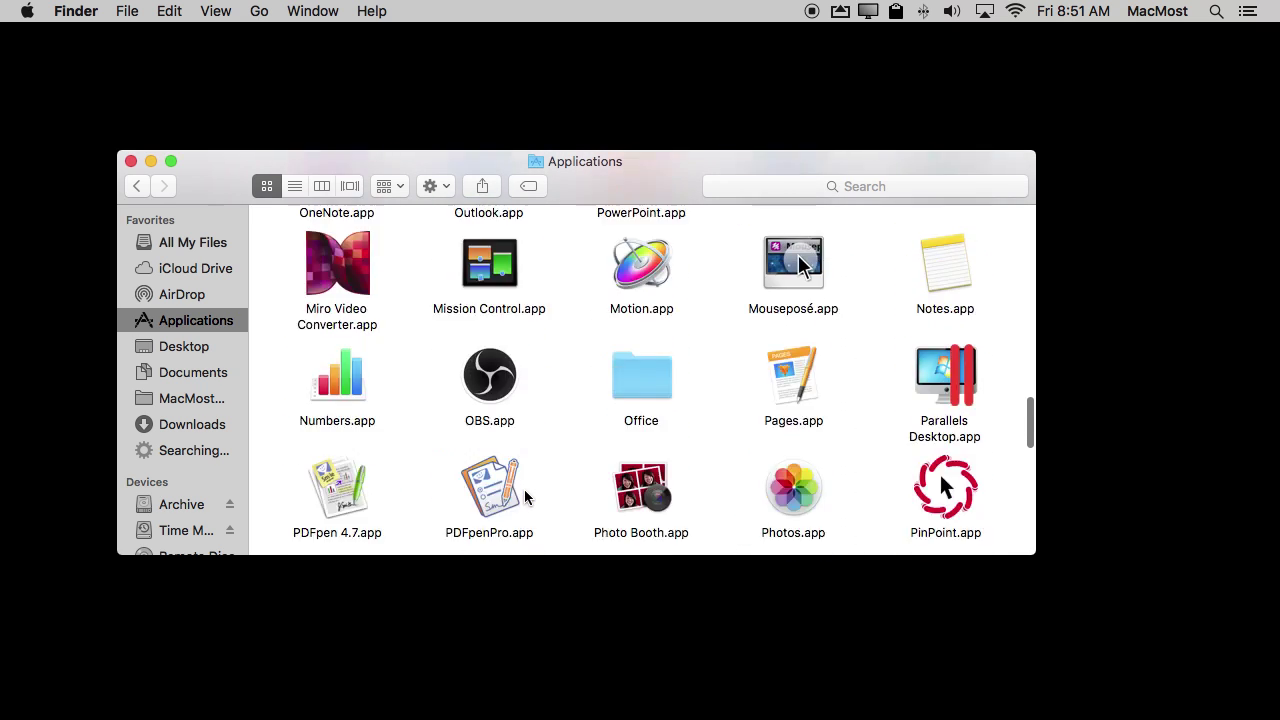
pyautogui.scroll(-5, 524, 489)
pyautogui.scroll(-4, 524, 489)
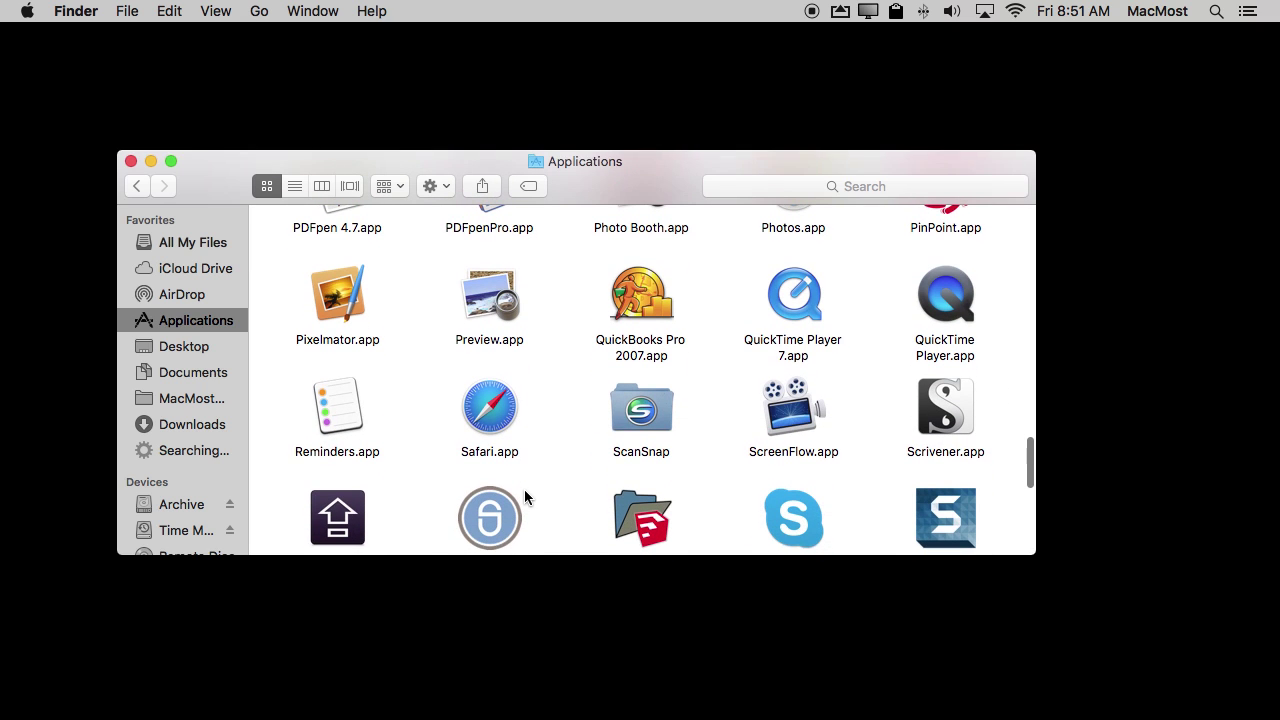
pyautogui.doubleClick(643, 415)
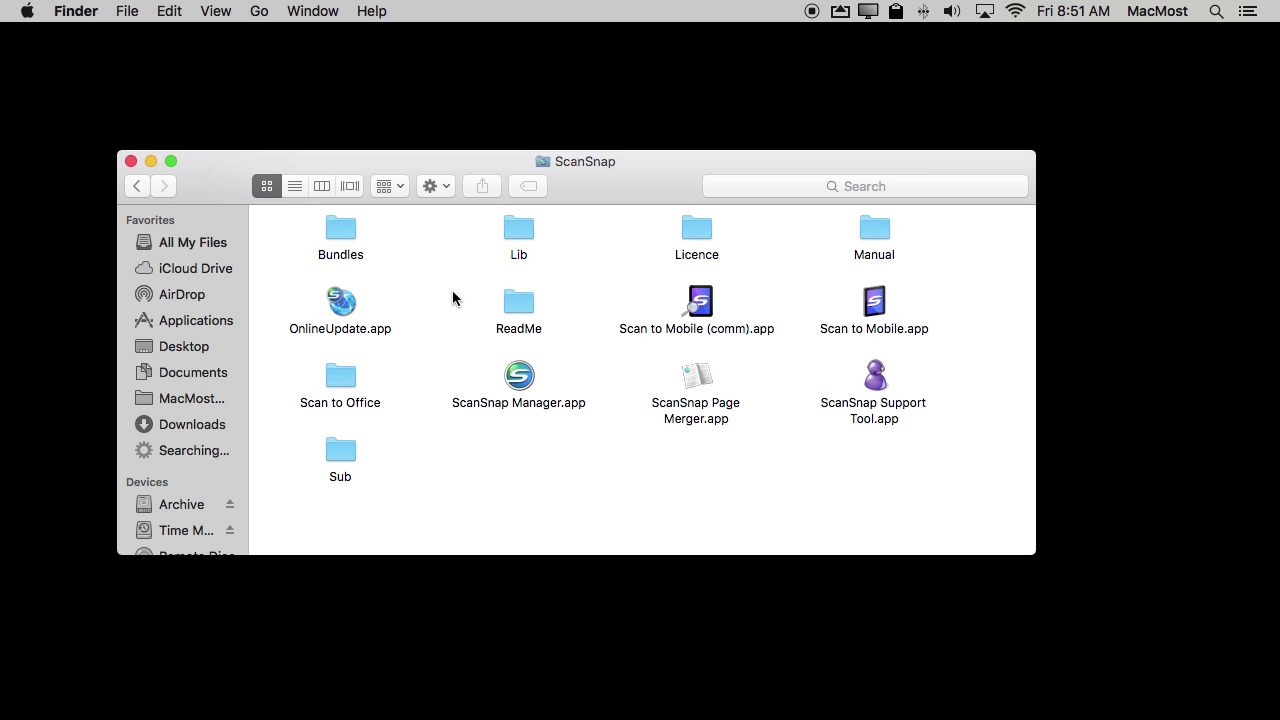
pyautogui.doubleClick(343, 459)
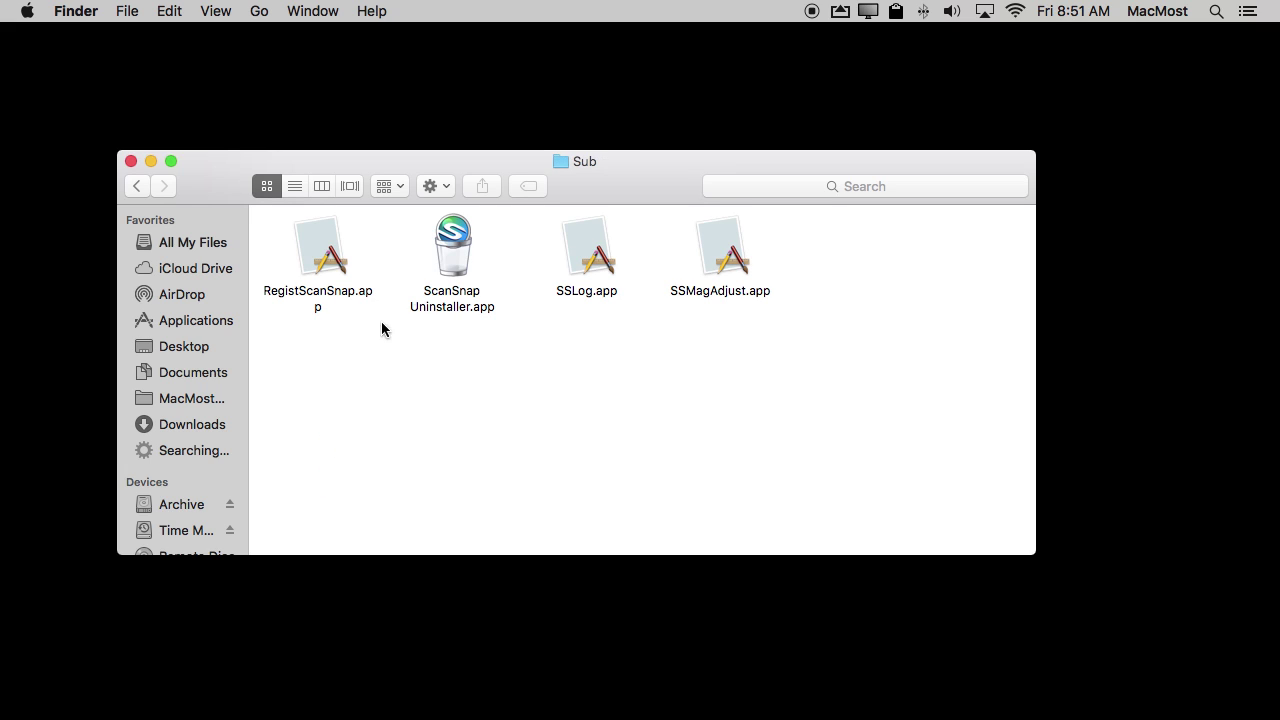
pyautogui.click(458, 254)
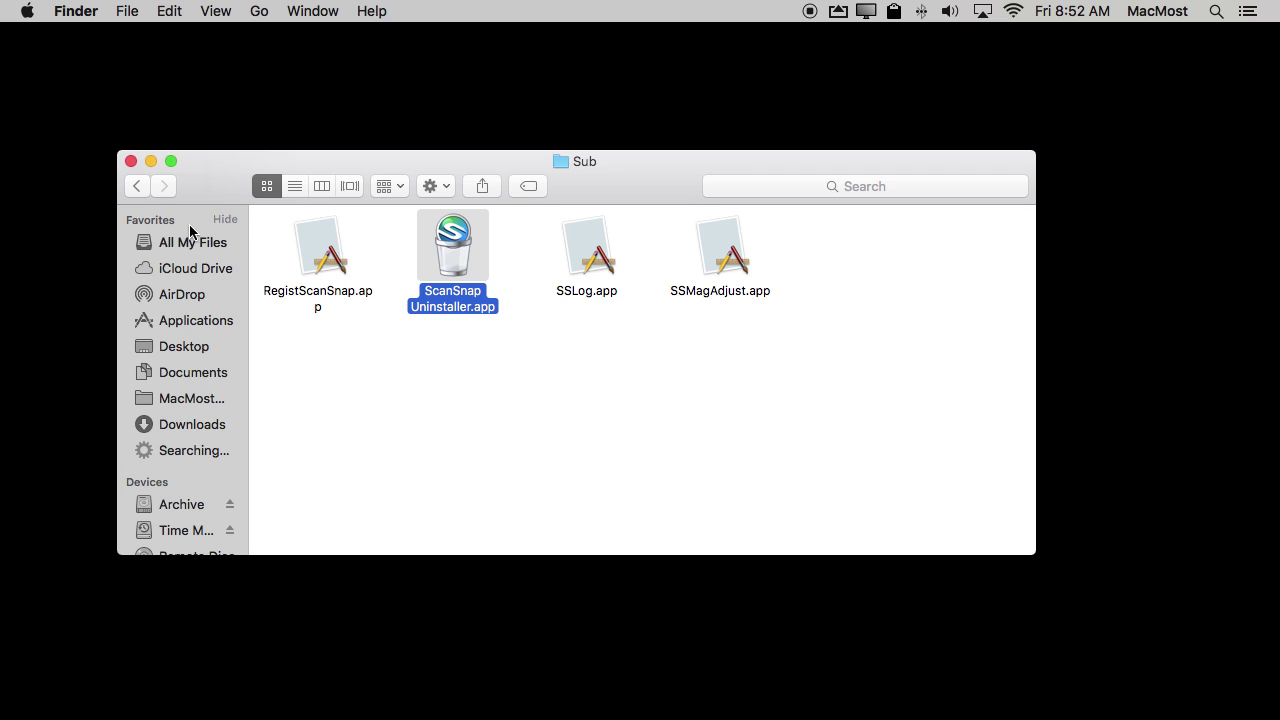
pyautogui.click(137, 187)
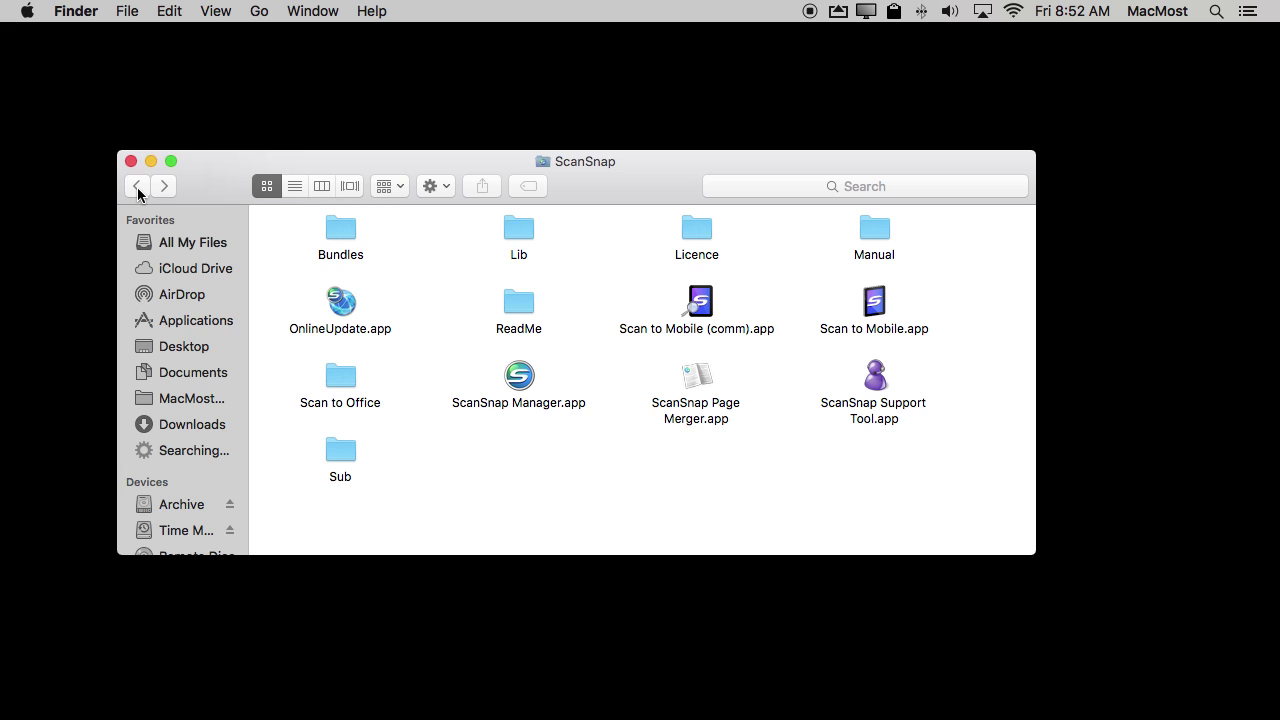
pyautogui.click(137, 187)
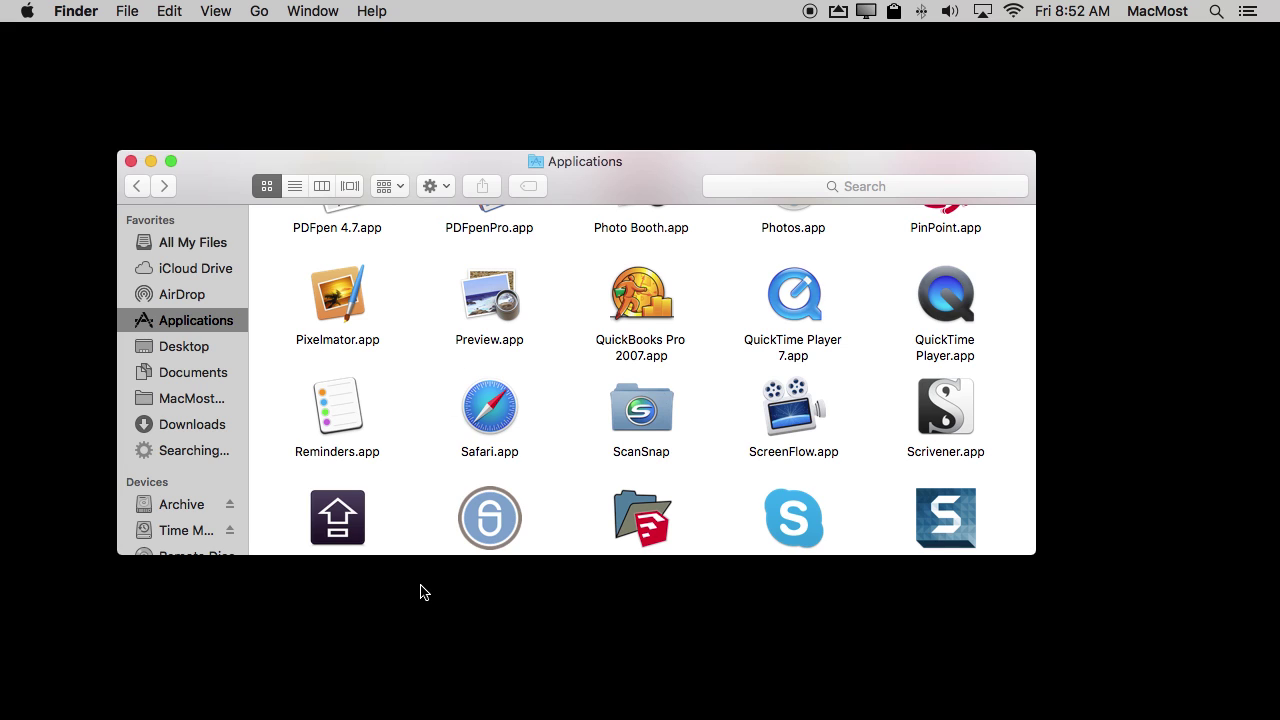
pyautogui.moveTo(322, 712)
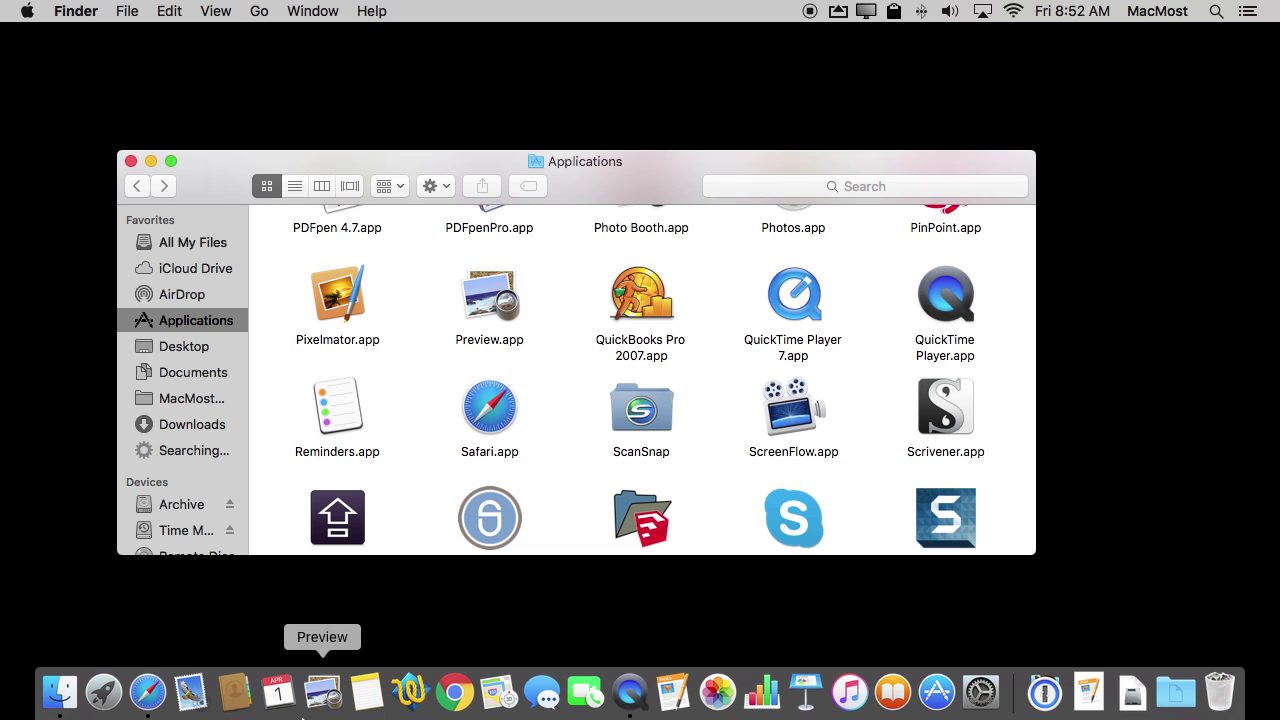
# On Mozilla's Firefox help page, highlight the uninstall steps and 'Your uninstall of Firefox is finished.'.
pyautogui.click(147, 692)
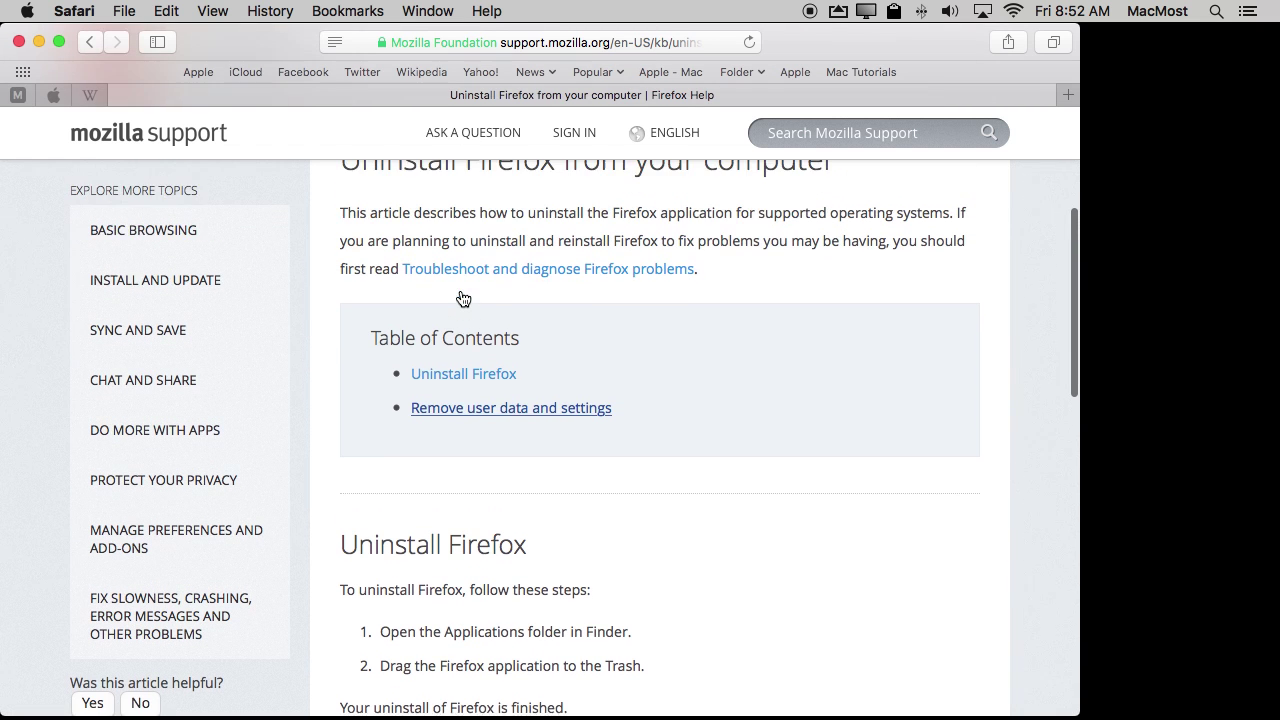
pyautogui.scroll(5, 463, 298)
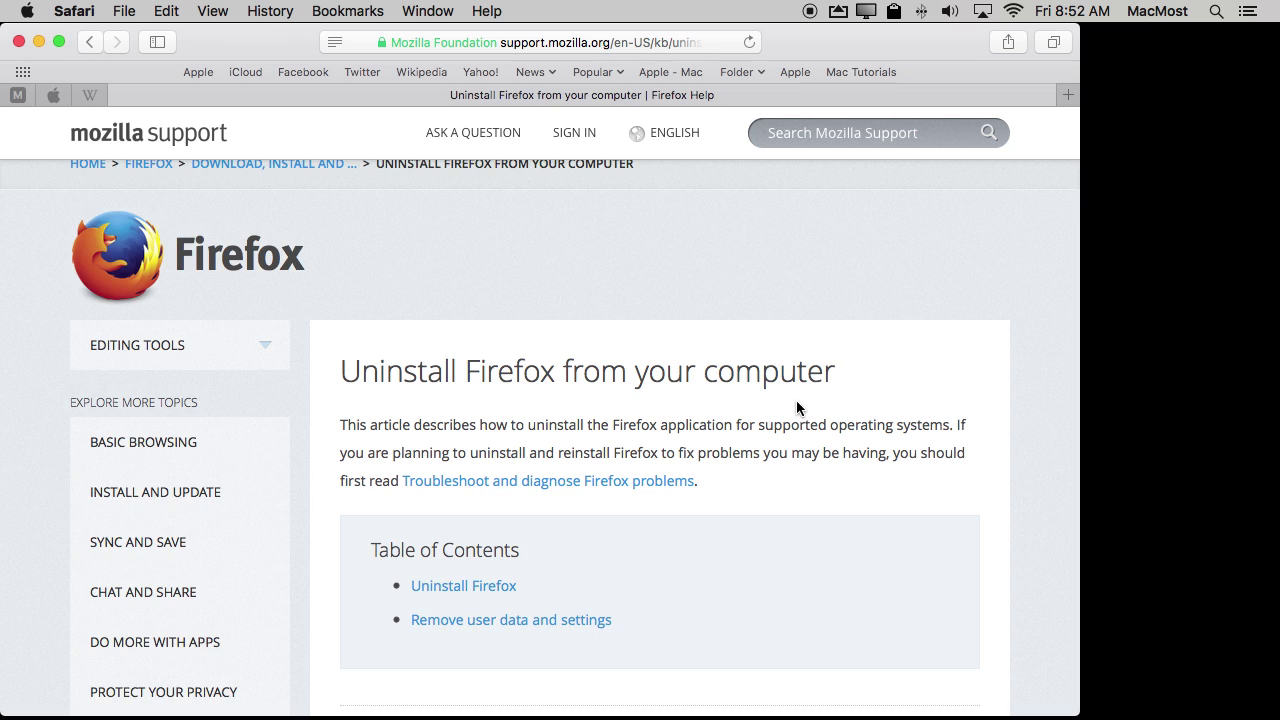
pyautogui.scroll(-10, 796, 400)
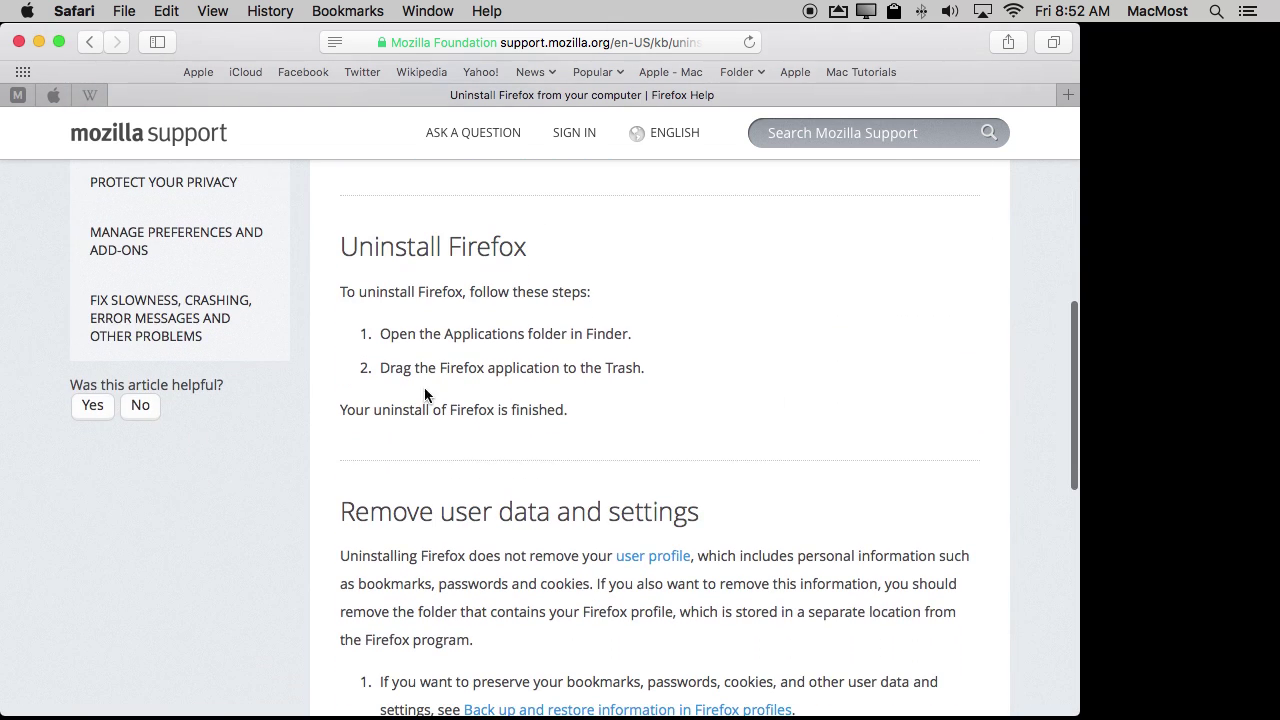
pyautogui.moveTo(376, 334); pyautogui.dragTo(675, 374)
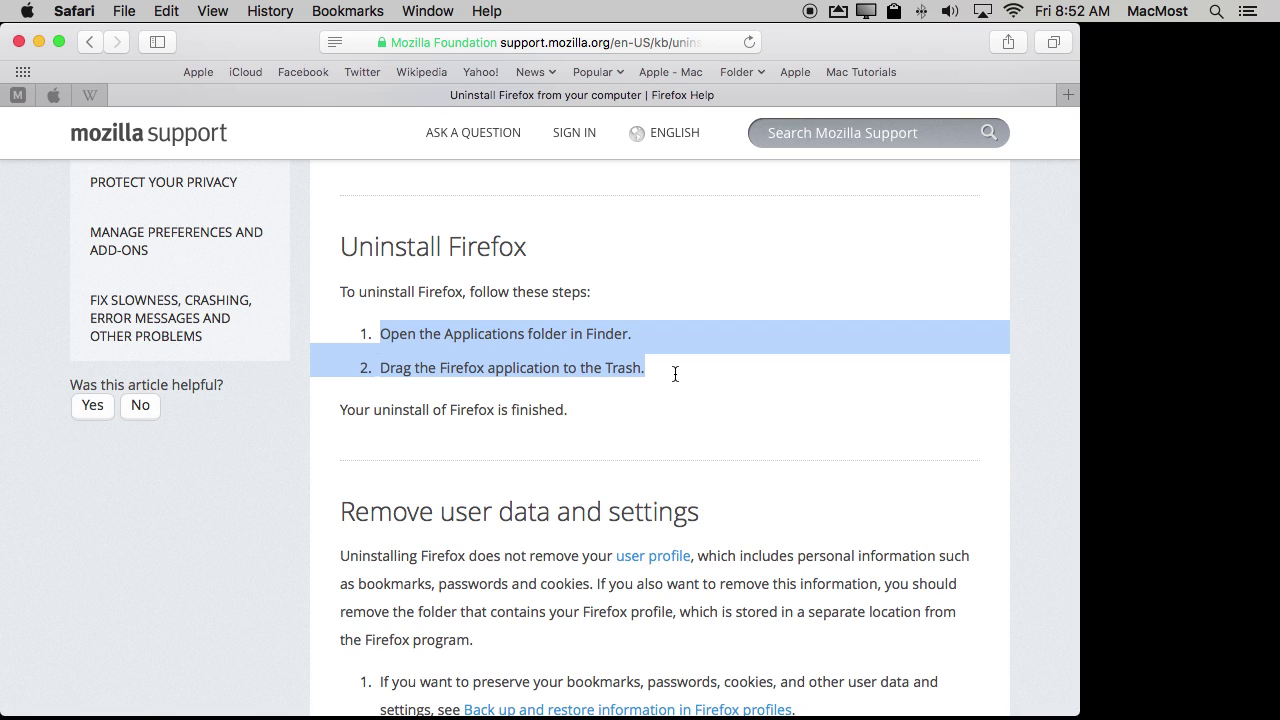
pyautogui.moveTo(567, 410); pyautogui.dragTo(316, 406)
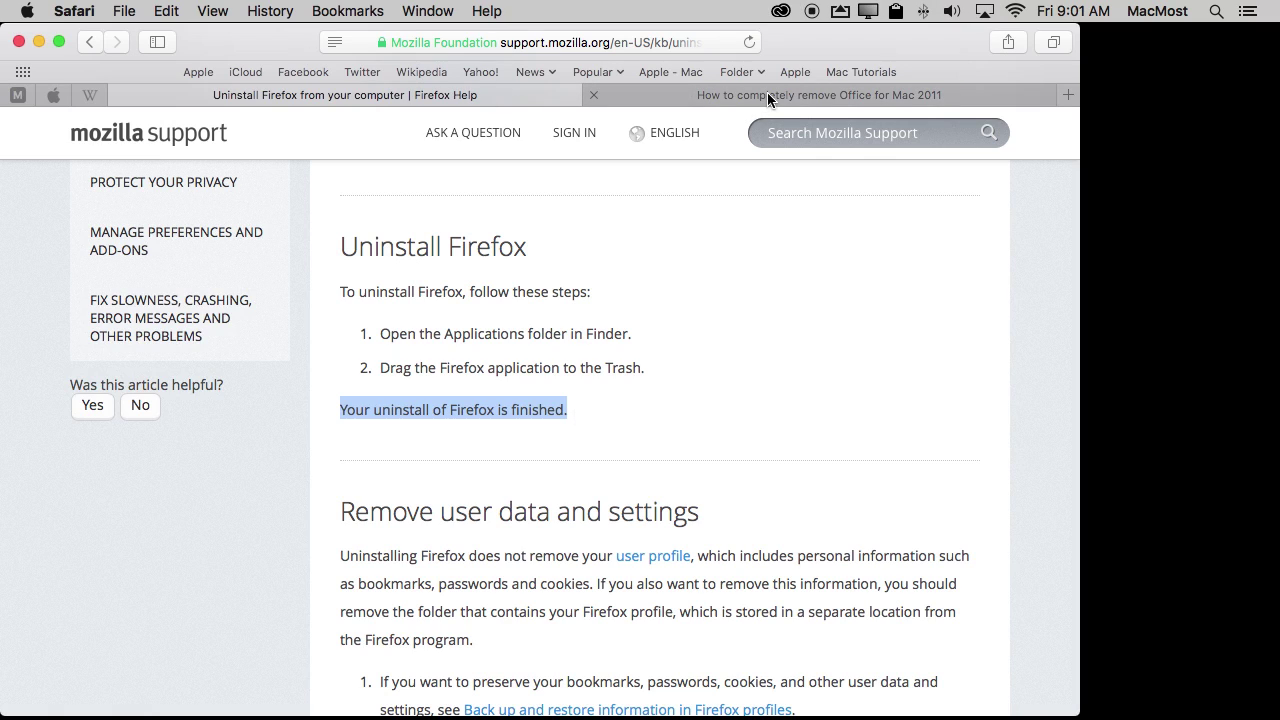
# Read through the Office for Mac 2011 removal article, highlighting Step 2, then return toward the top.
pyautogui.click(851, 96)
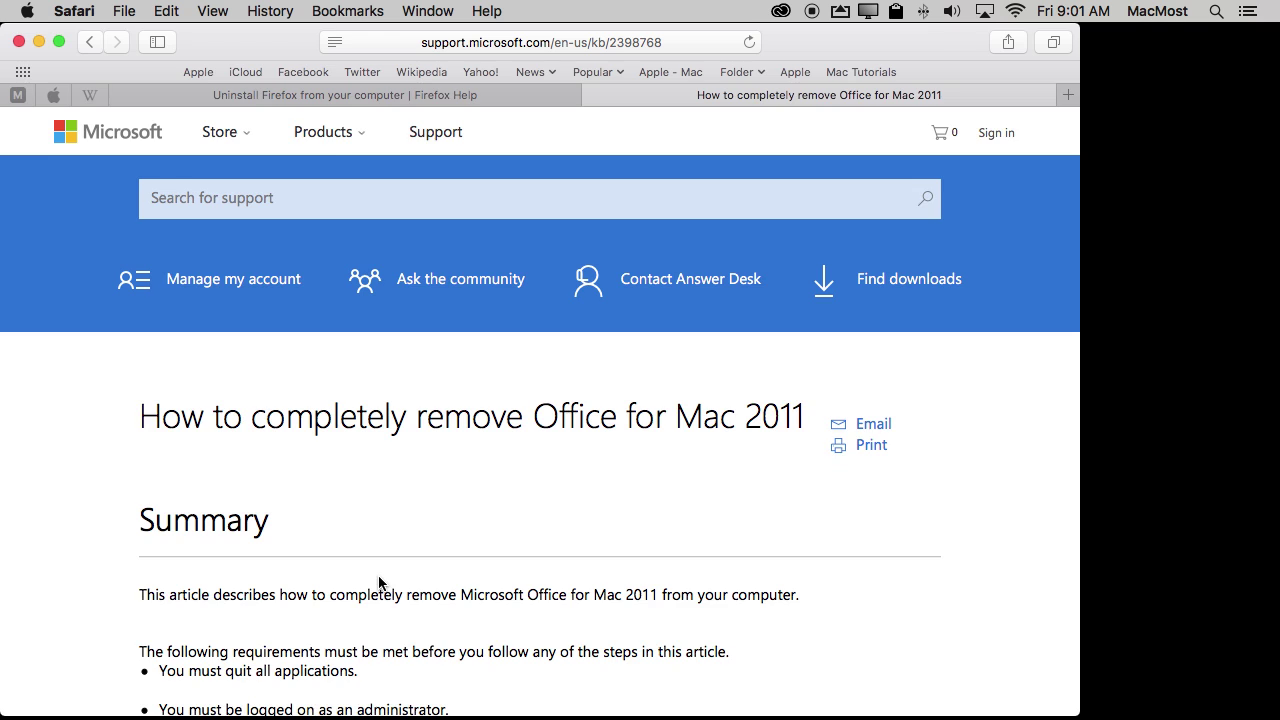
pyautogui.scroll(-8, 378, 583)
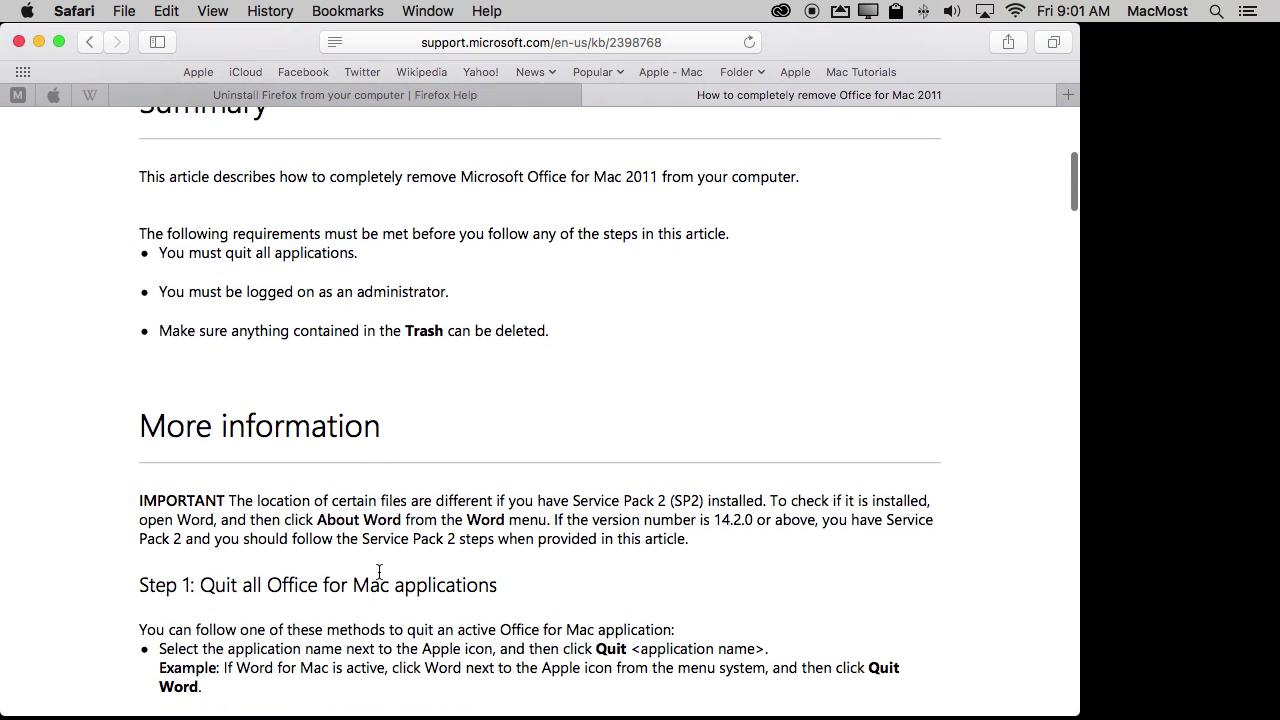
pyautogui.scroll(-3, 379, 572)
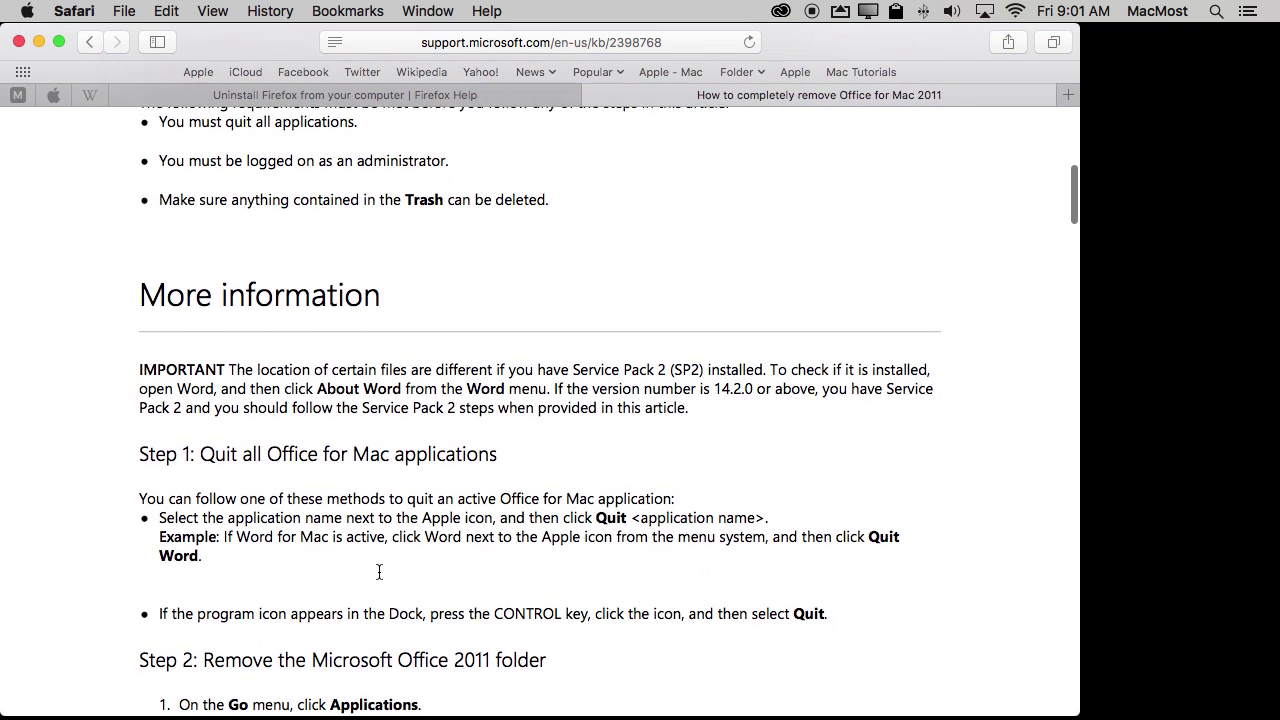
pyautogui.scroll(-7, 378, 570)
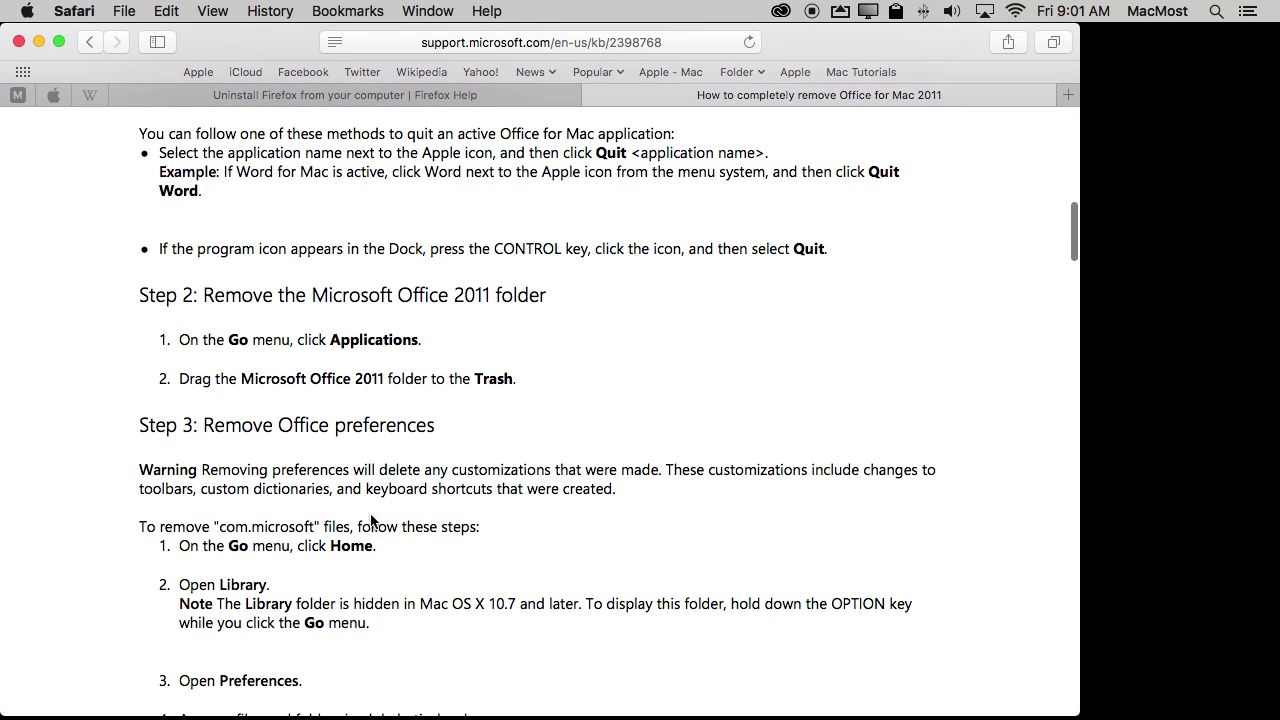
pyautogui.moveTo(177, 340); pyautogui.dragTo(583, 380)
pyautogui.scroll(-2, 486, 548)
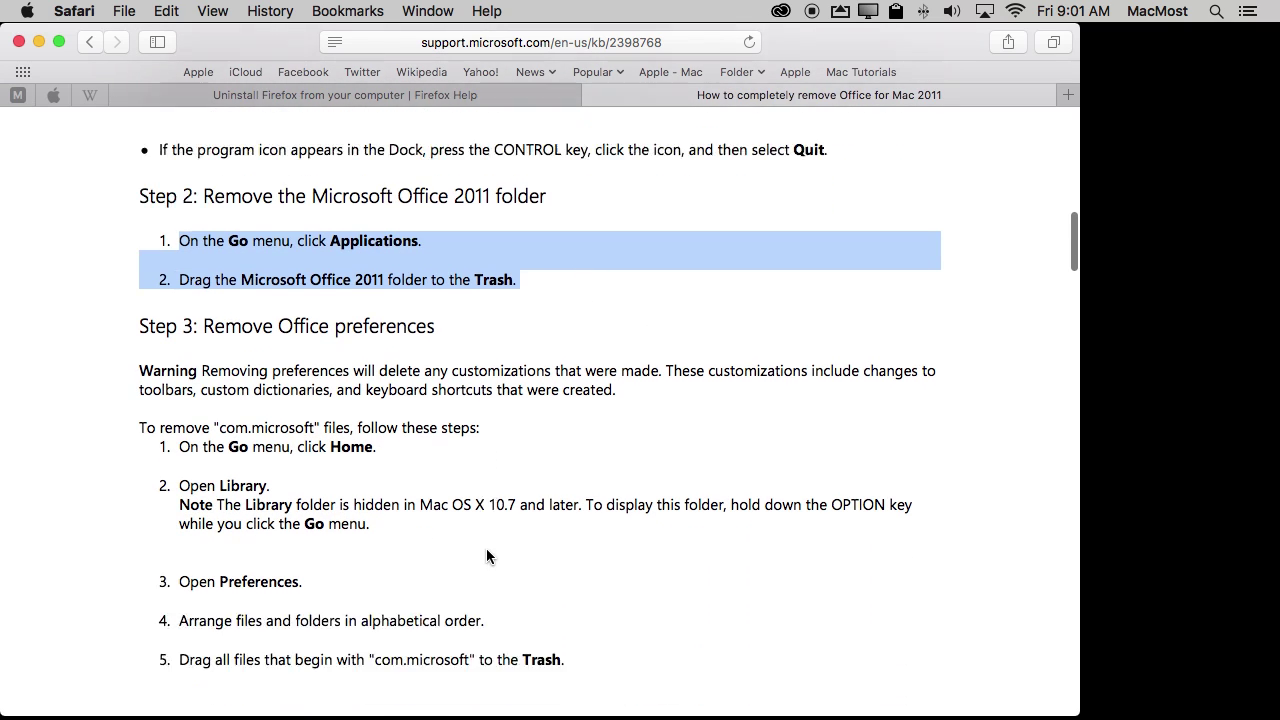
pyautogui.scroll(-10, 486, 548)
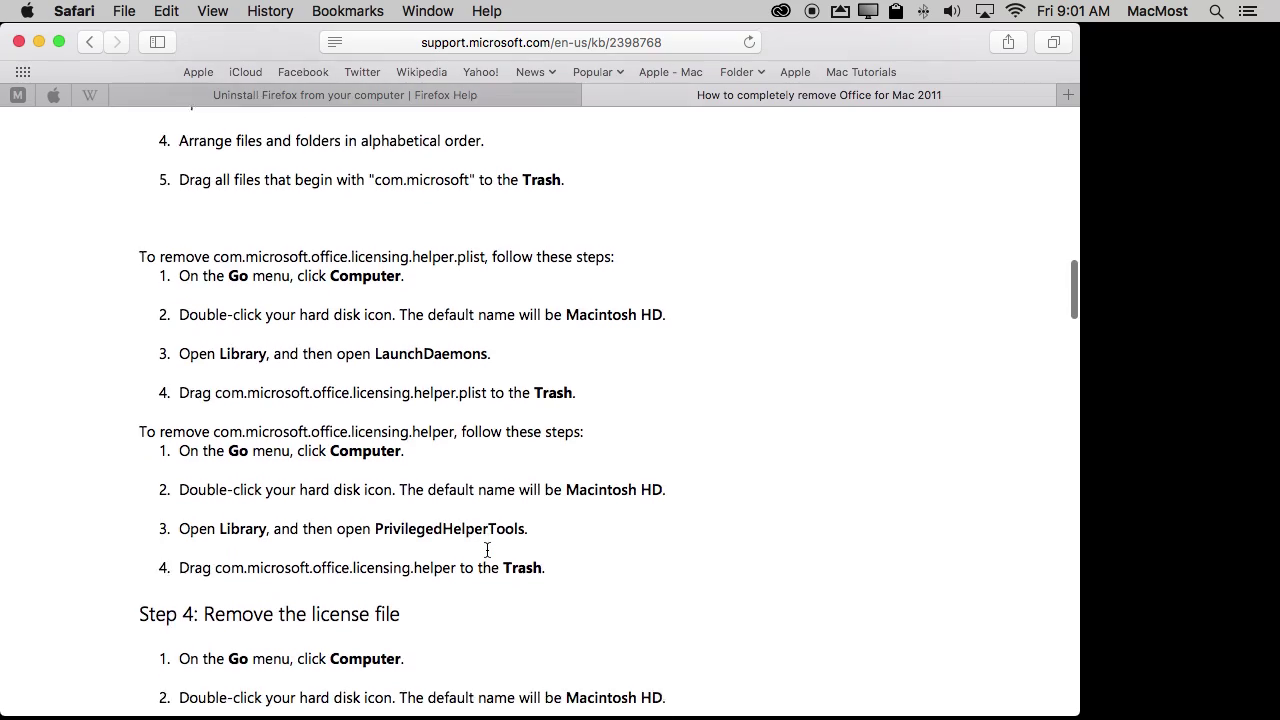
pyautogui.scroll(-6, 487, 549)
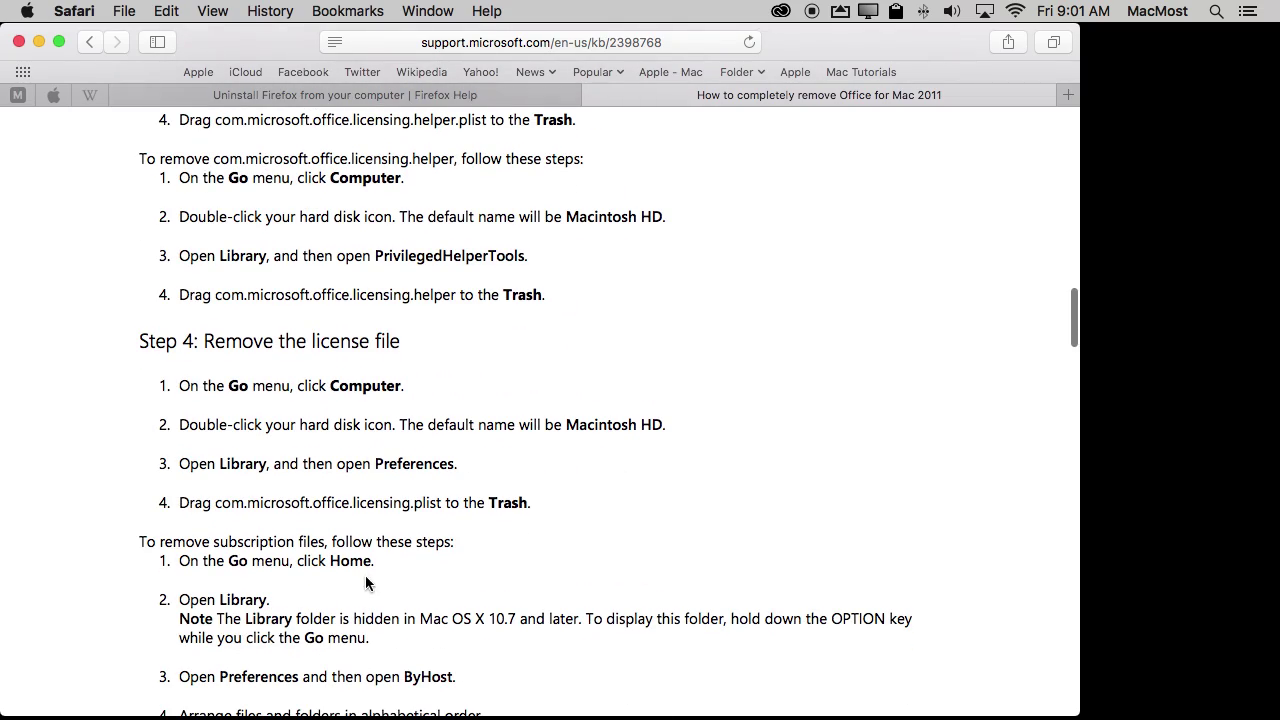
pyautogui.scroll(-10, 353, 535)
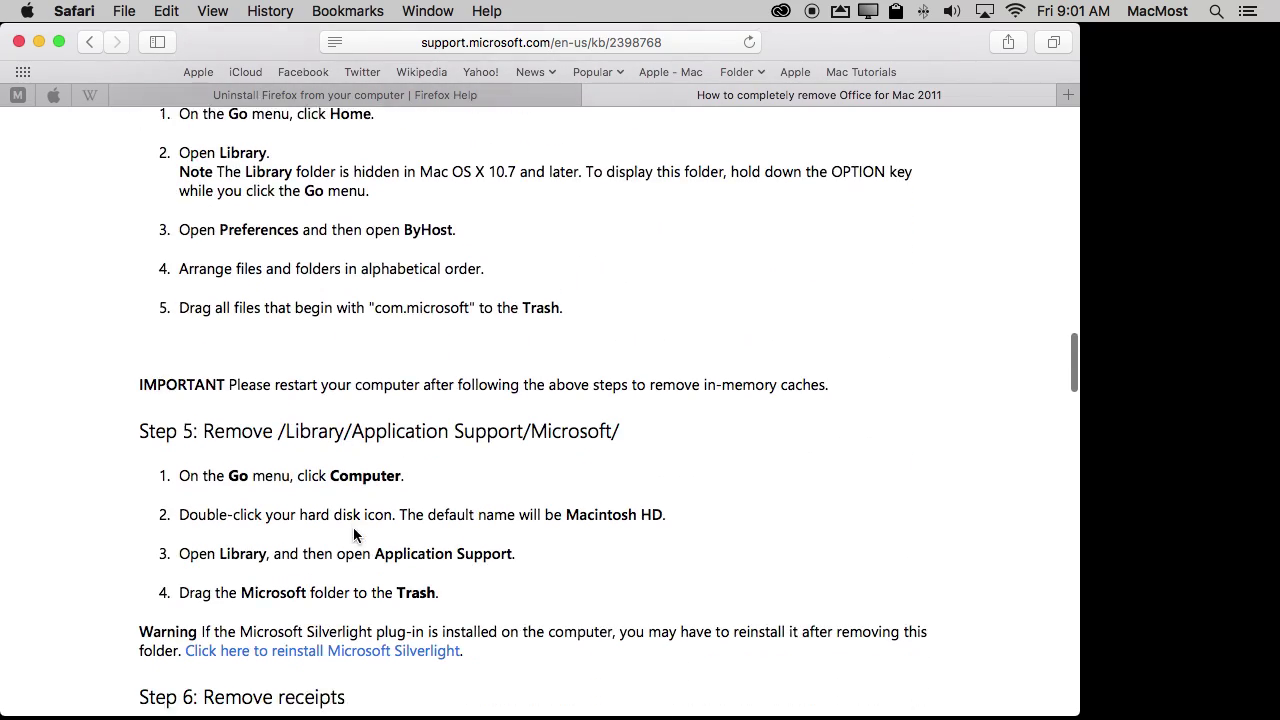
pyautogui.scroll(20, 353, 535)
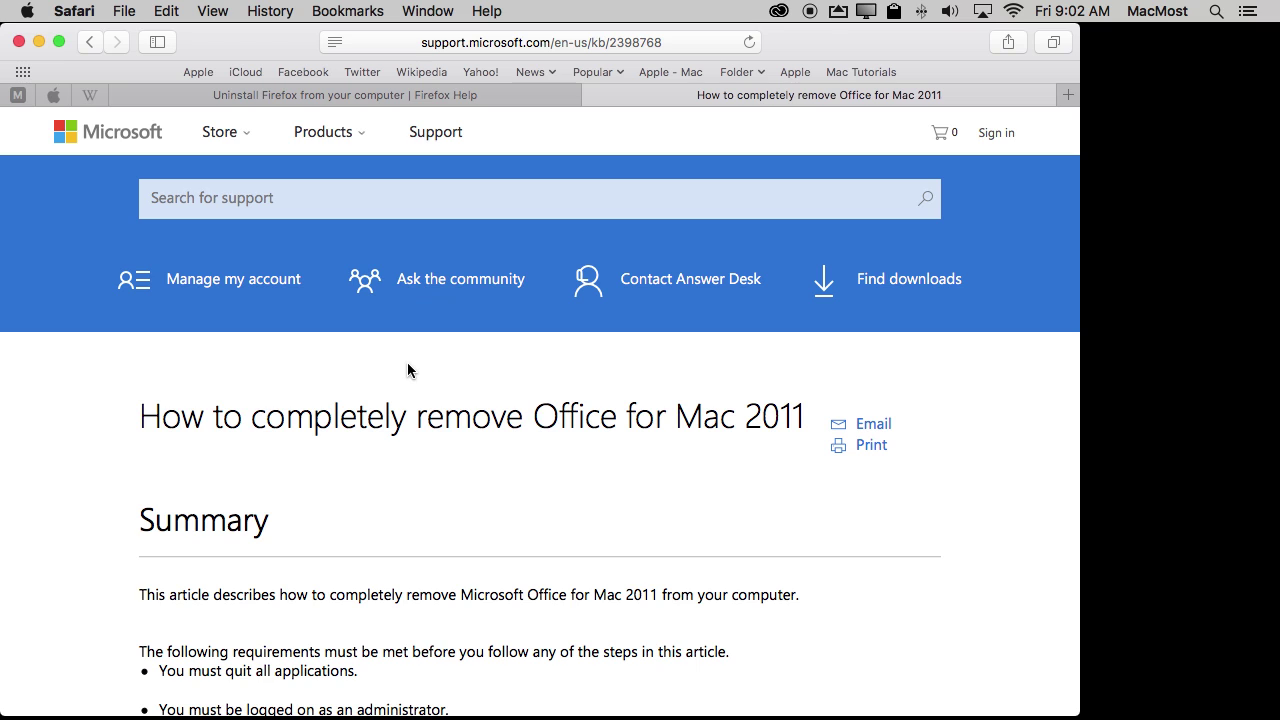
# In Creative Cloud's Apps panel, show the Uninstall option for Photoshop CC (2015) and Illustrator CC (2015).
pyautogui.click(779, 12)
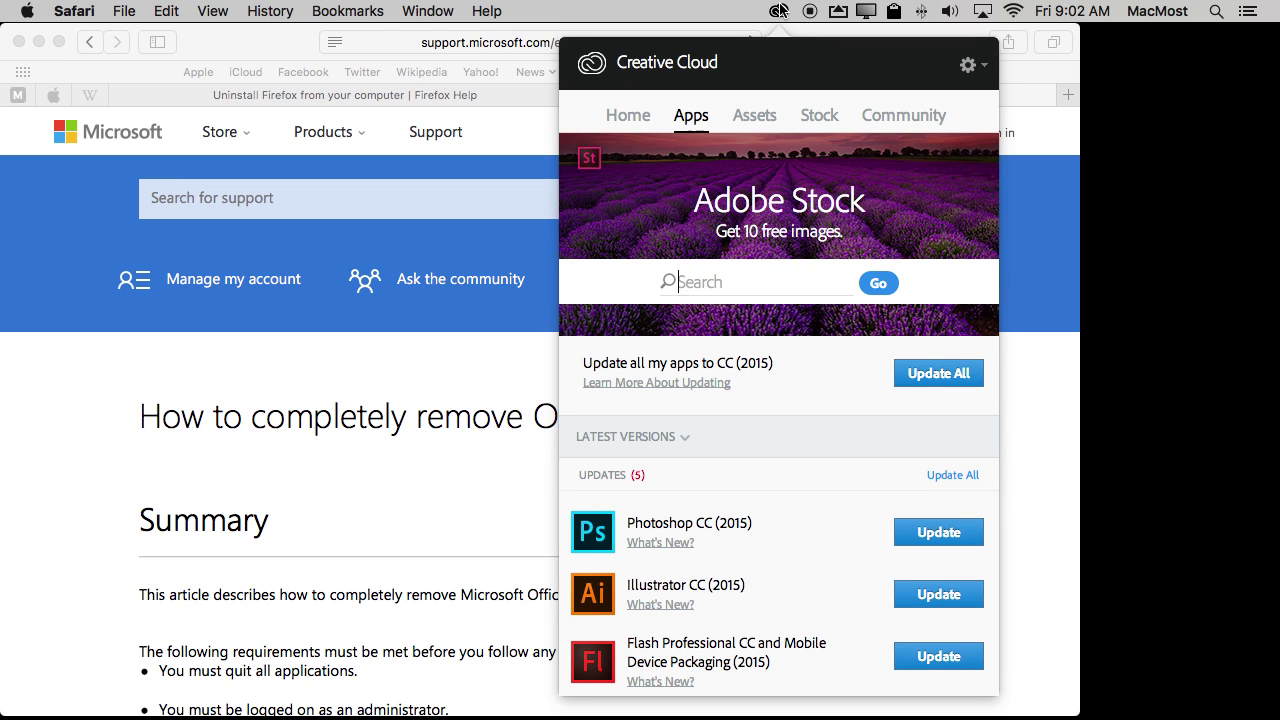
pyautogui.scroll(-1, 686, 630)
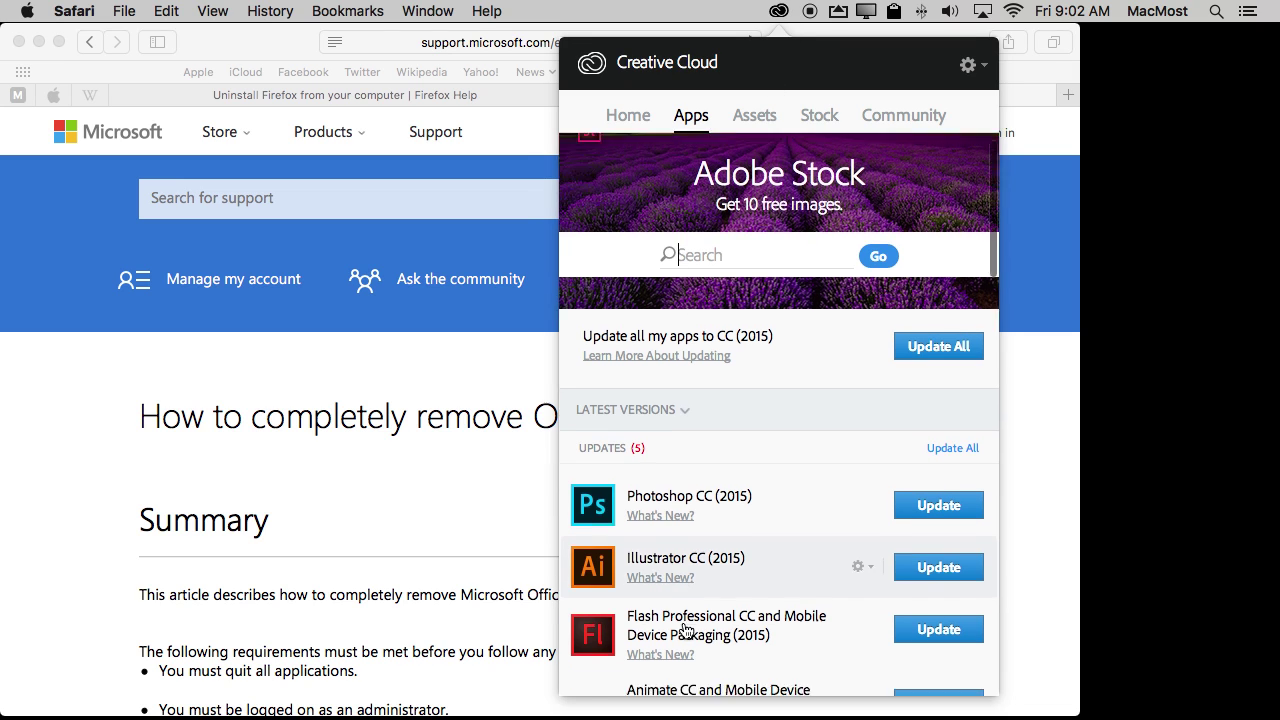
pyautogui.scroll(-5, 686, 630)
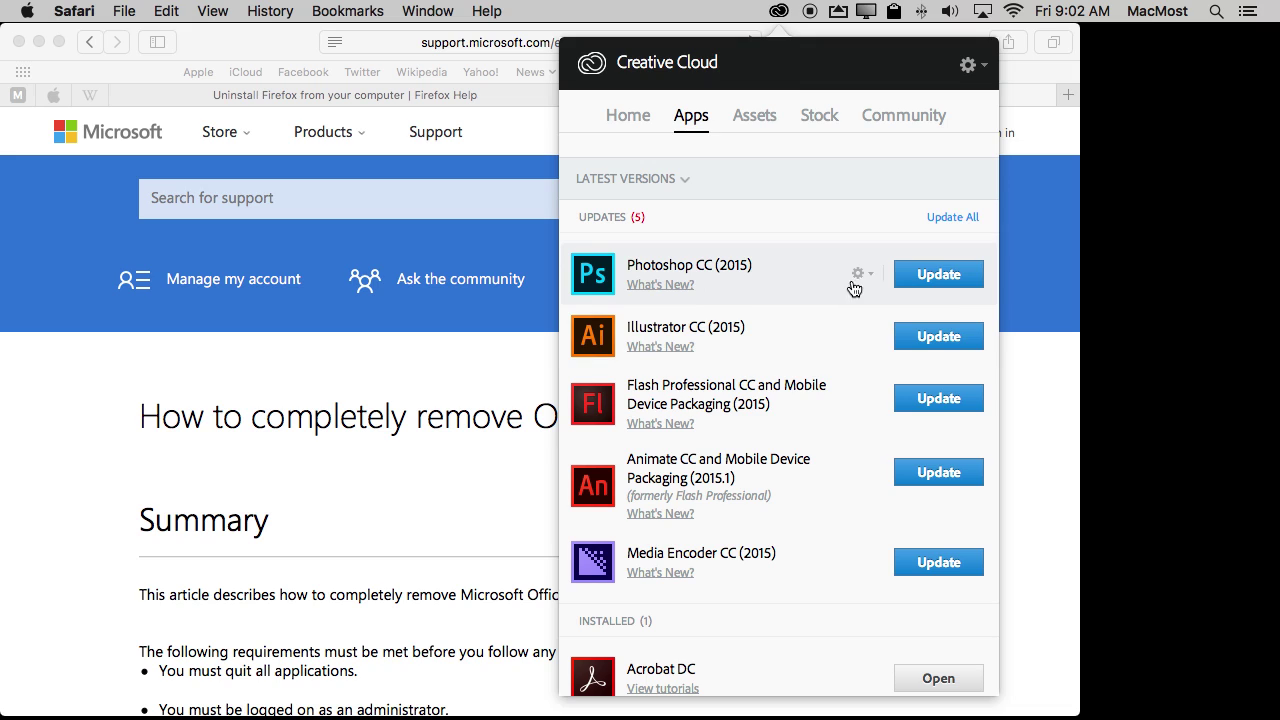
pyautogui.click(872, 279)
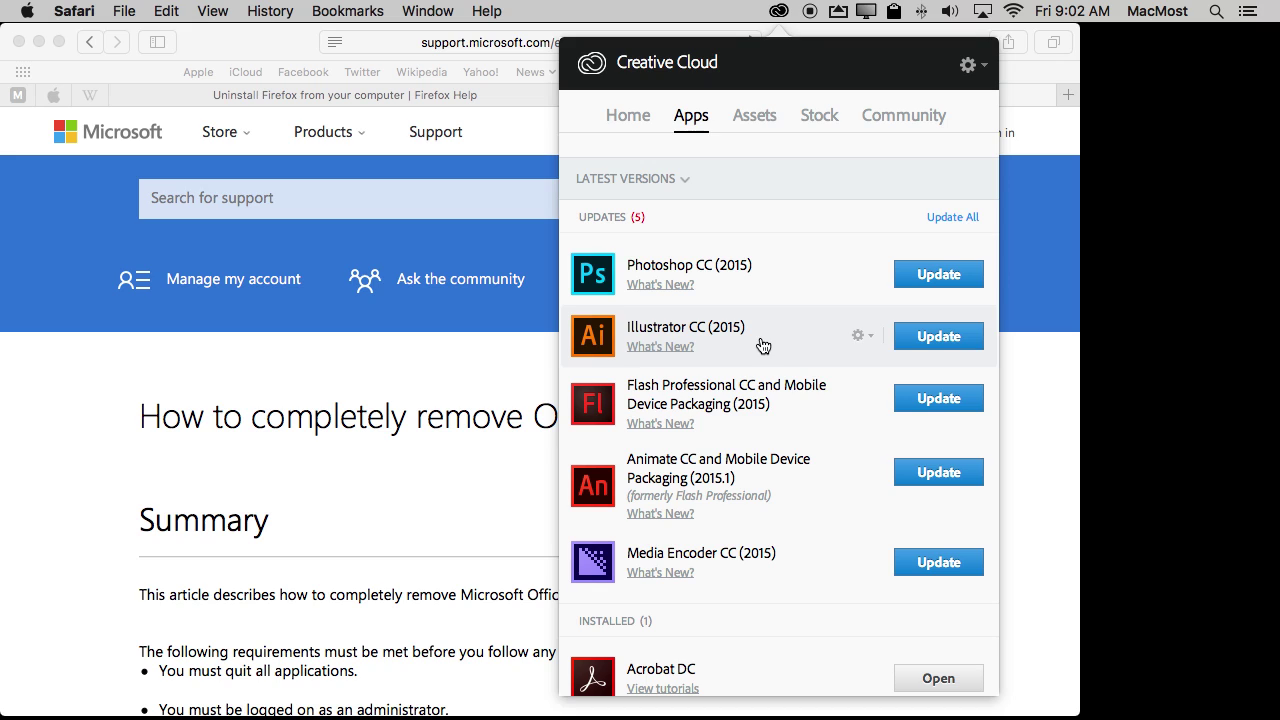
pyautogui.click(864, 338)
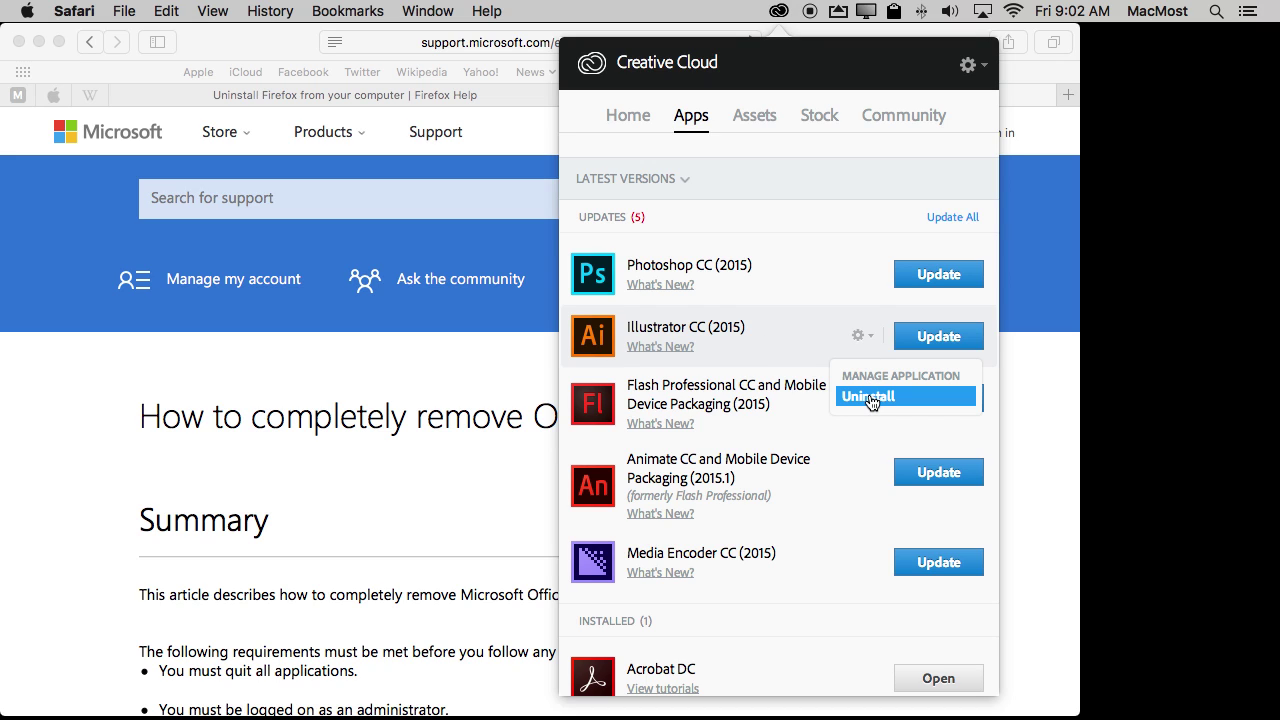
pyautogui.scroll(-7, 838, 516)
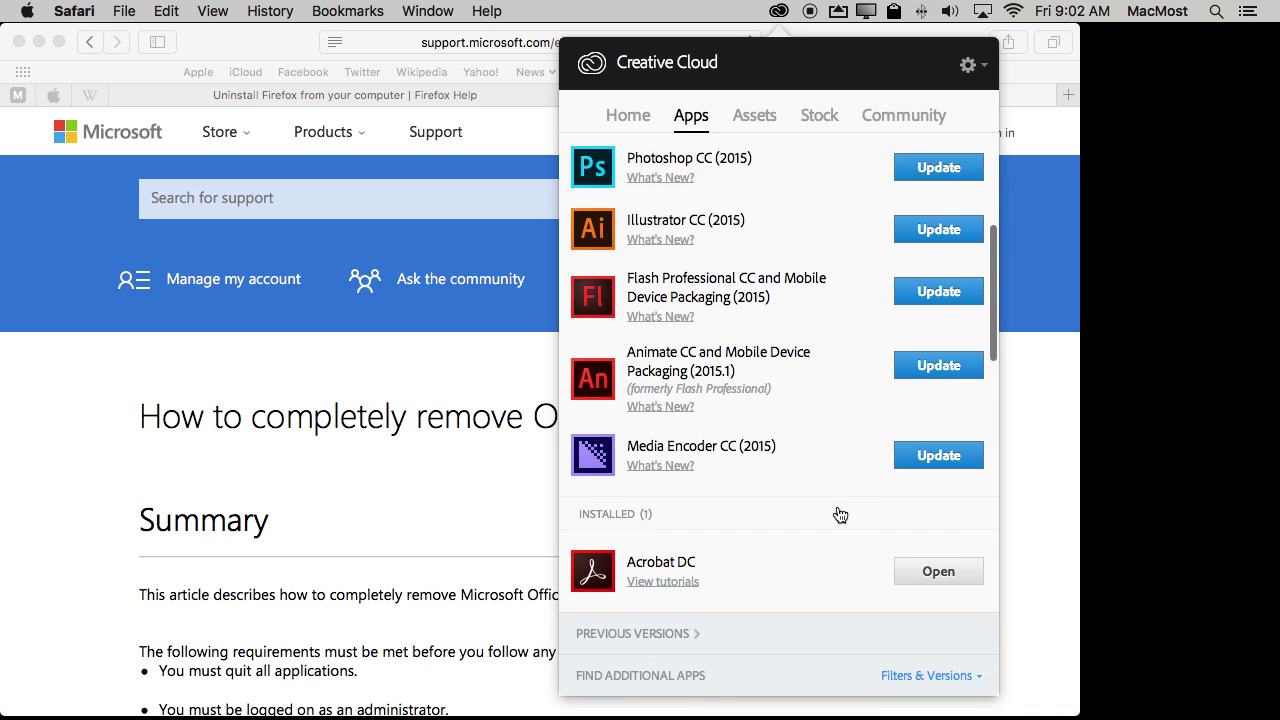
pyautogui.scroll(-5, 838, 514)
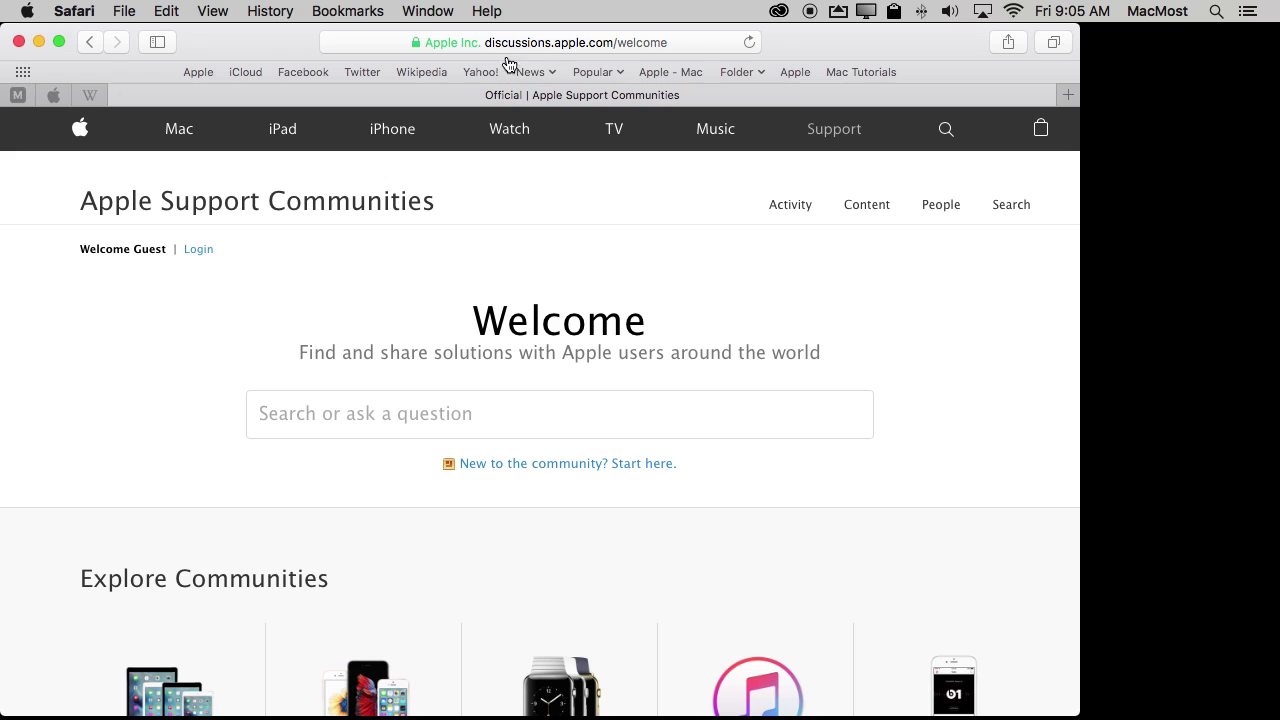
# Enter 'uninstall' in the Apple Support Communities search field and dismiss the similar-questions suggestions.
pyautogui.click(398, 408)
pyautogui.write('unin')
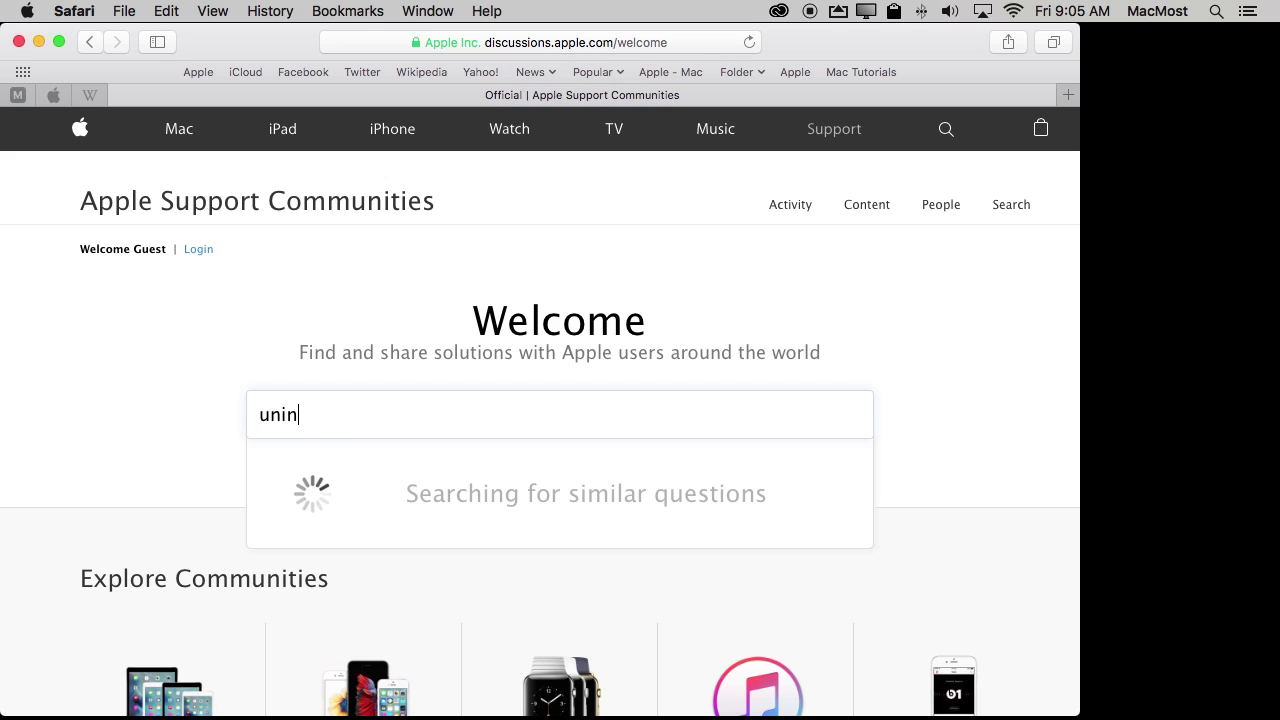
pyautogui.write('stall')
pyautogui.click(180, 424)
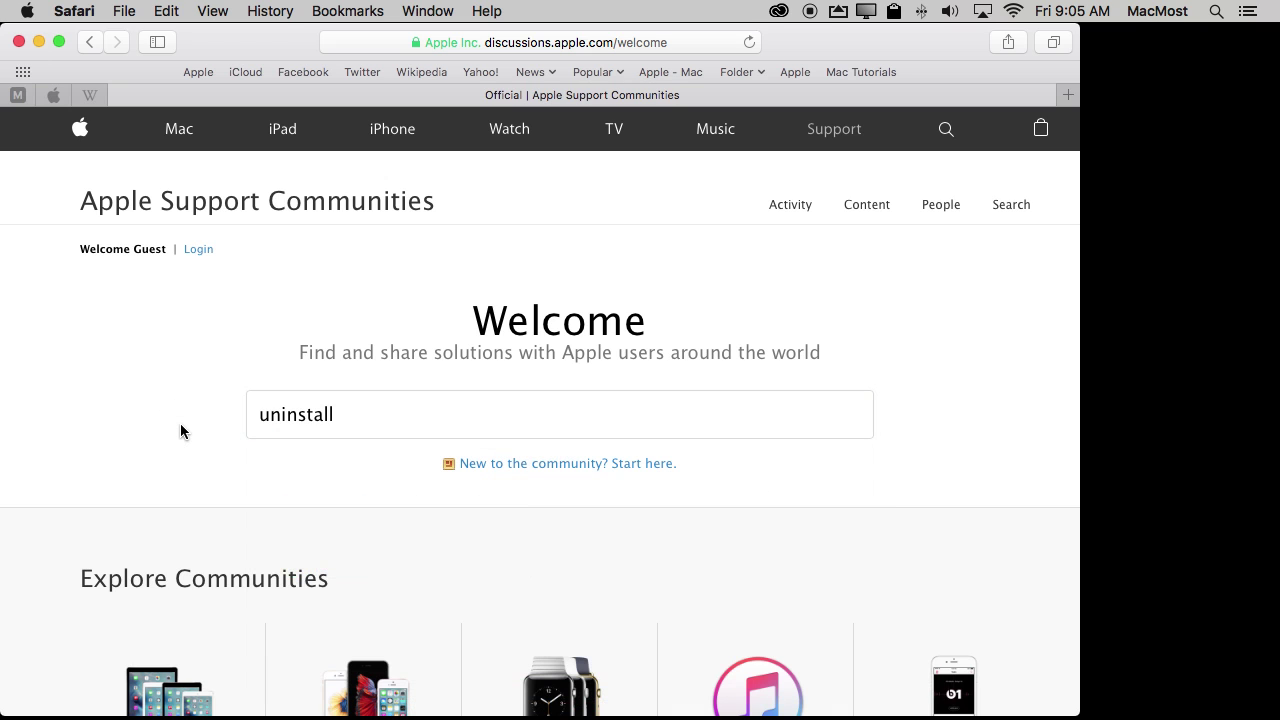